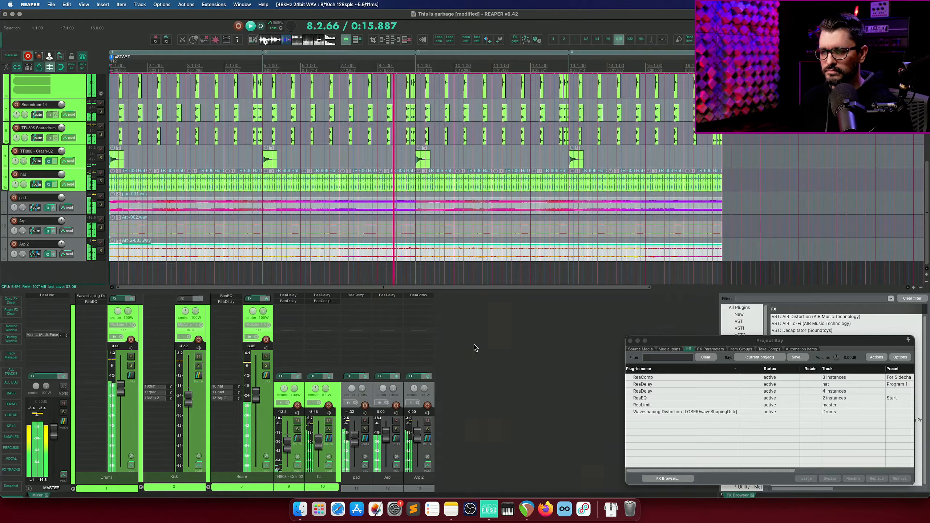
Bypass the ReaDelay instances across the project and play the mix from the start without them
key("space")
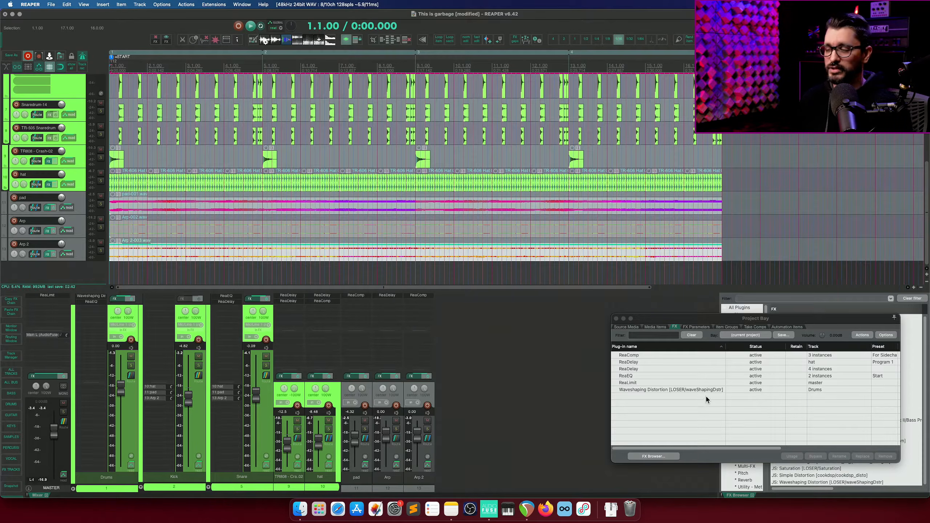
left_click(511, 389)
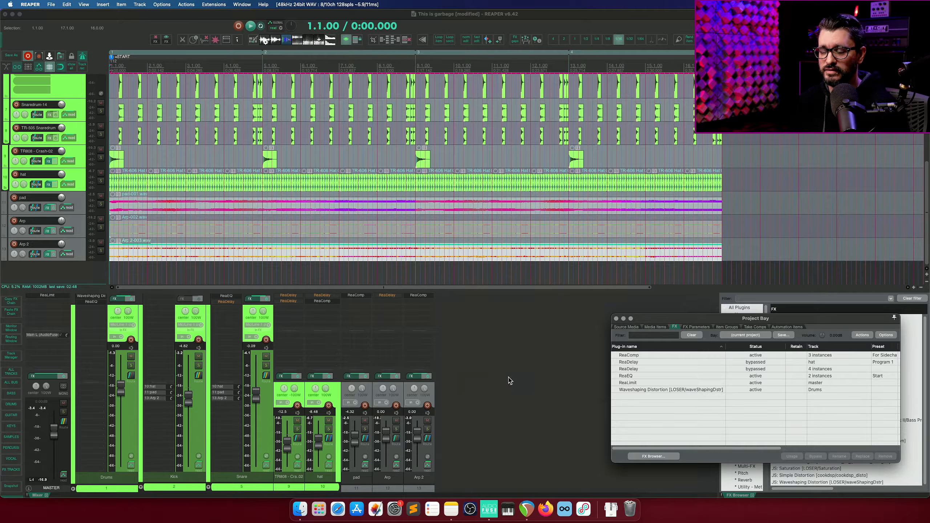
key("space")
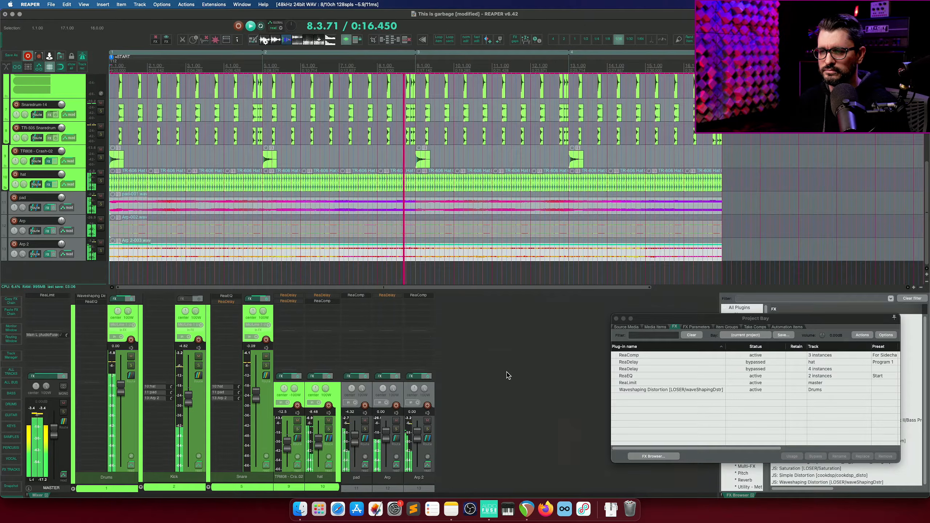
key("space")
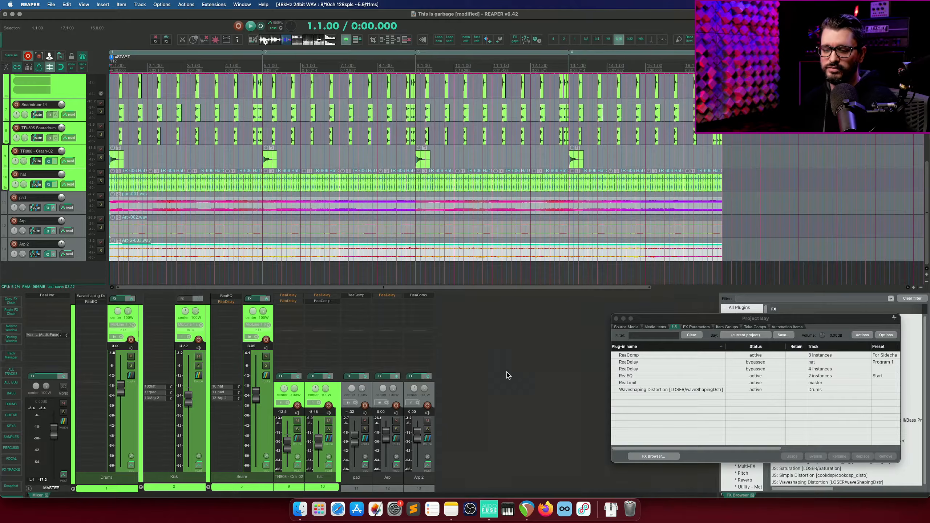
Solo the hat track and open its ReaDelay settings with the track's ReaComp bypassed
left_click(335, 480)
left_click(328, 429)
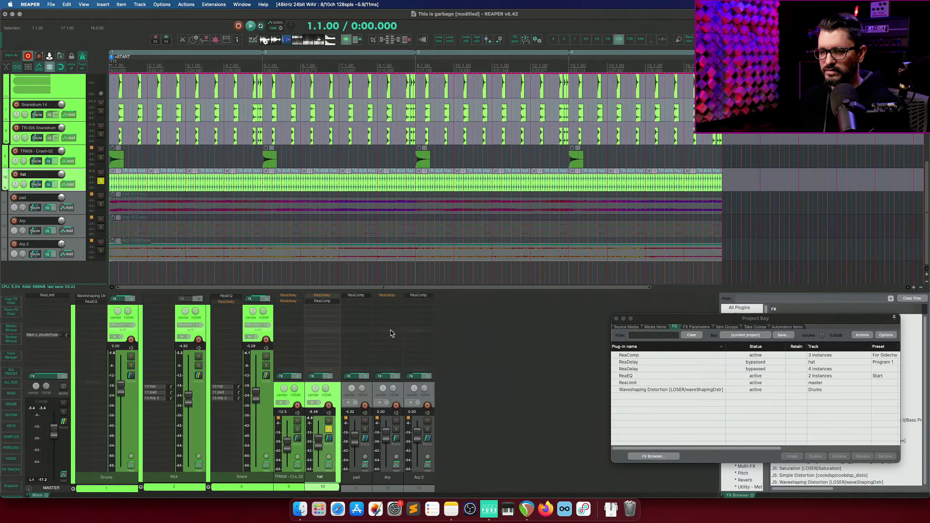
left_click(322, 295)
left_click(322, 301, "shift")
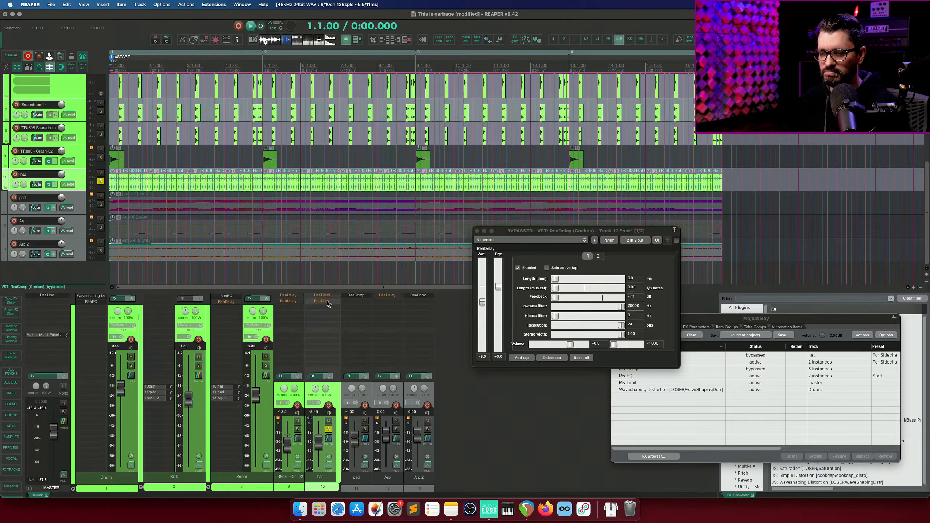
Enlarge the hat track in the arrangement and play the hats from 1.4.00 with both effects bypassed
left_click(141, 200)
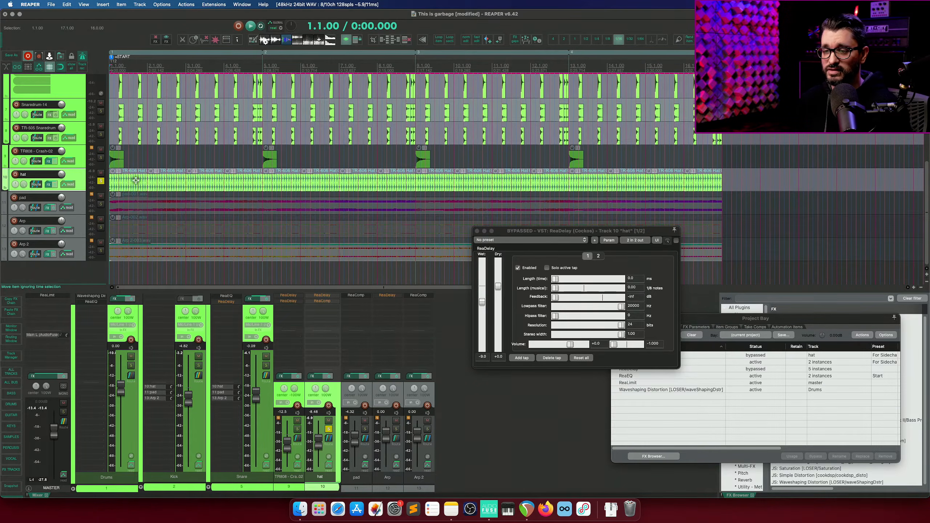
scroll(152, 207, "up", 5)
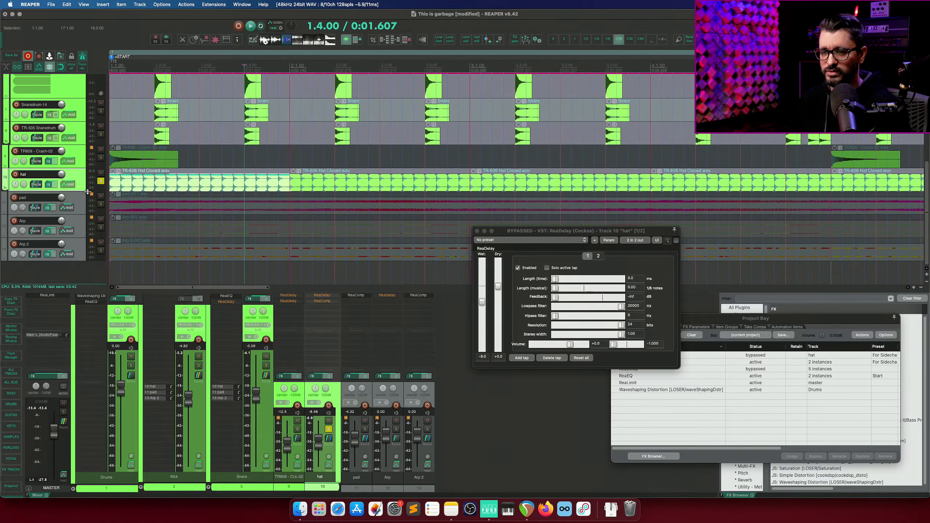
left_click_drag(87, 191, 92, 237)
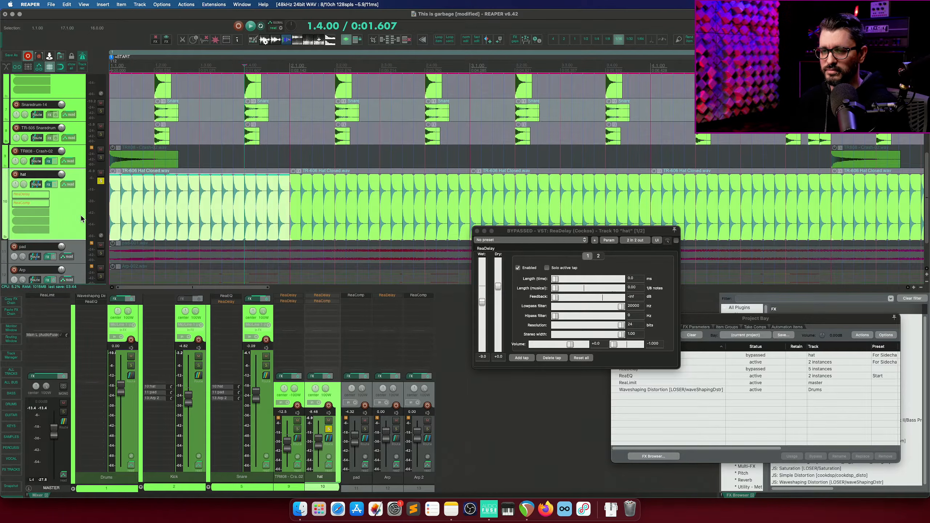
key("space")
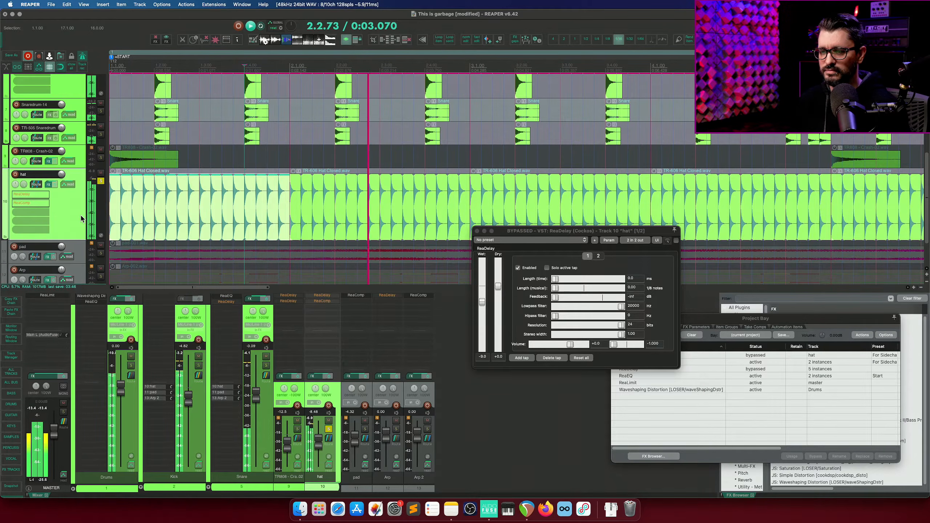
key("space")
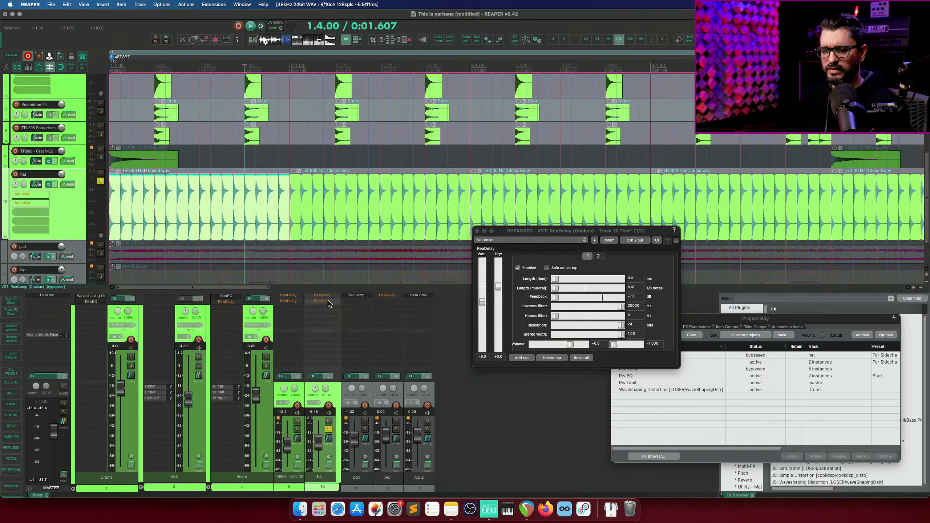
Check the hat track's ReaComp settings and play the hats with ReaComp enabled and ReaDelay bypassed
left_click(329, 302)
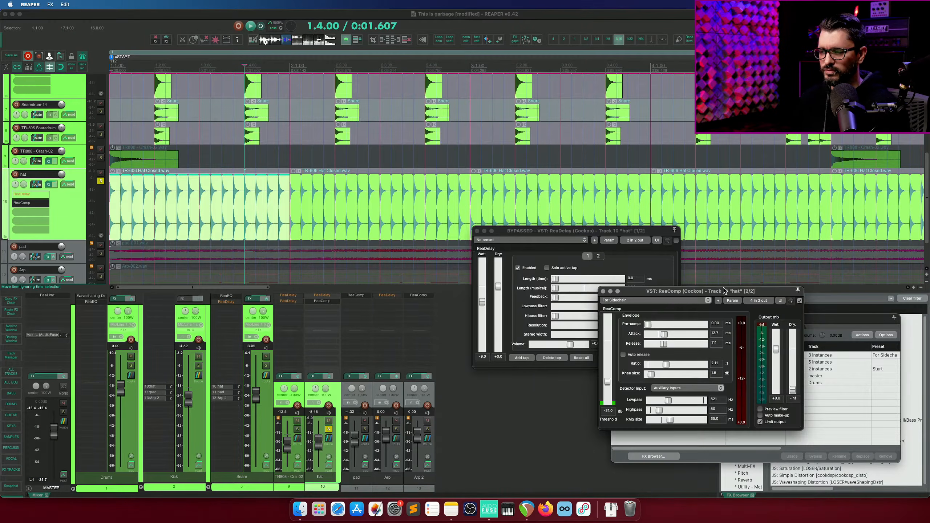
left_click_drag(724, 291, 519, 284)
left_click(399, 286)
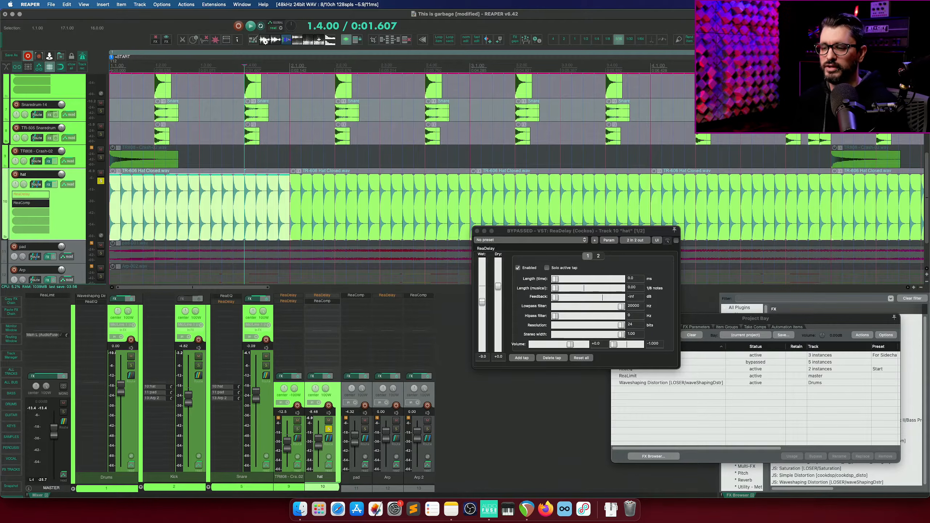
key("space")
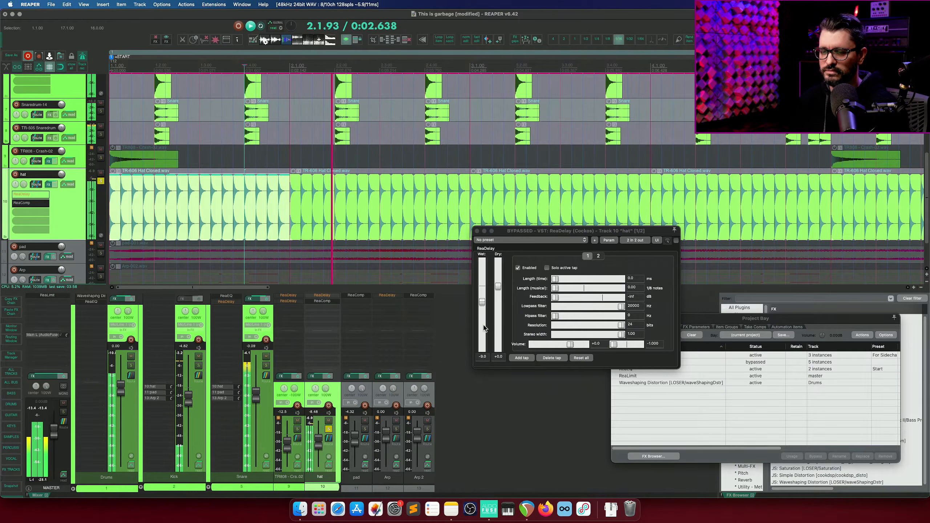
key("space")
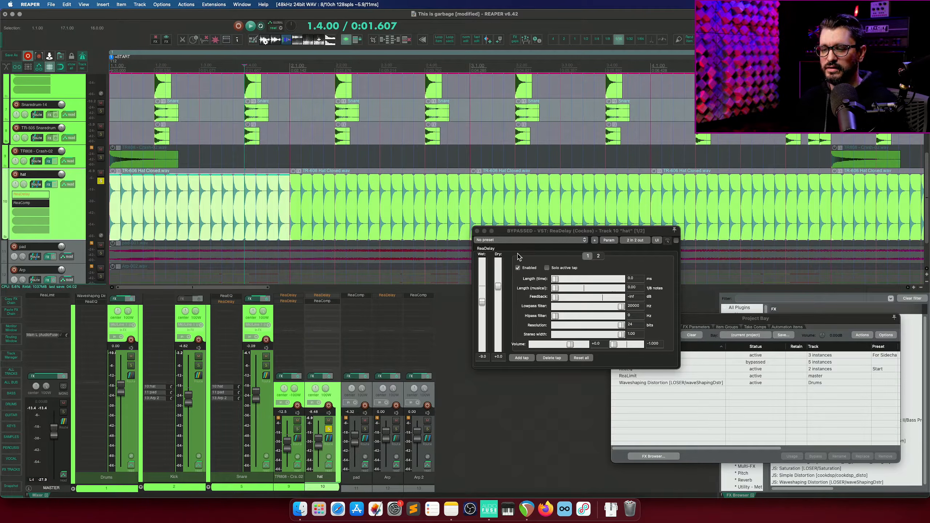
Show tap 2 of the hat track's ReaDelay and set its time length to 12 ms
left_click_drag(637, 230, 436, 140)
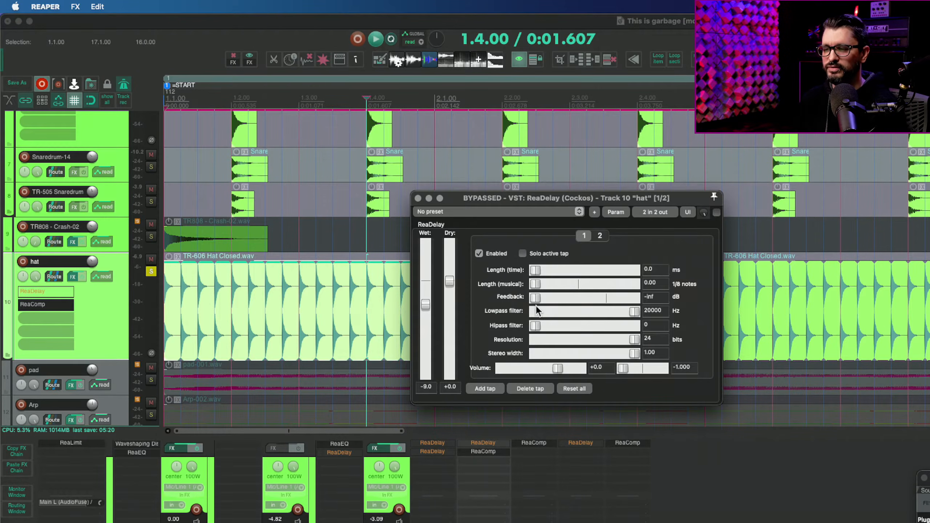
left_click(600, 235)
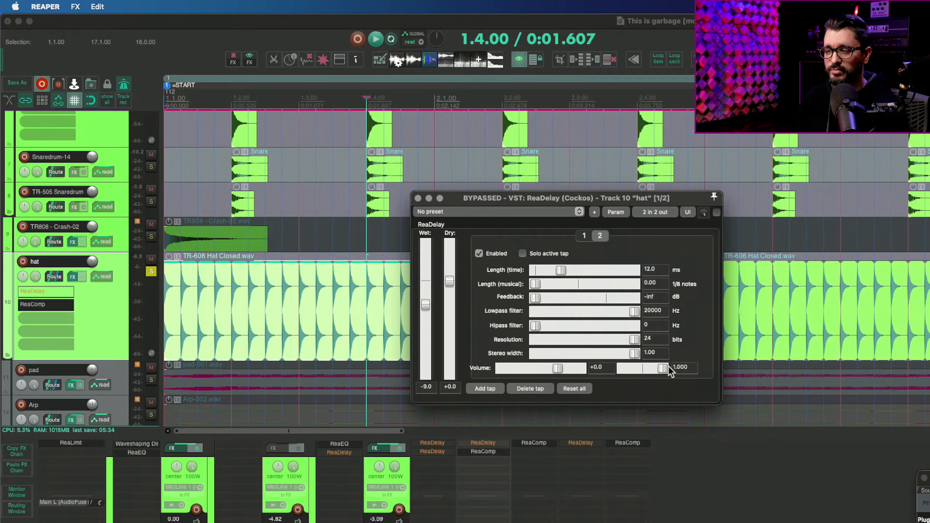
left_click(653, 270)
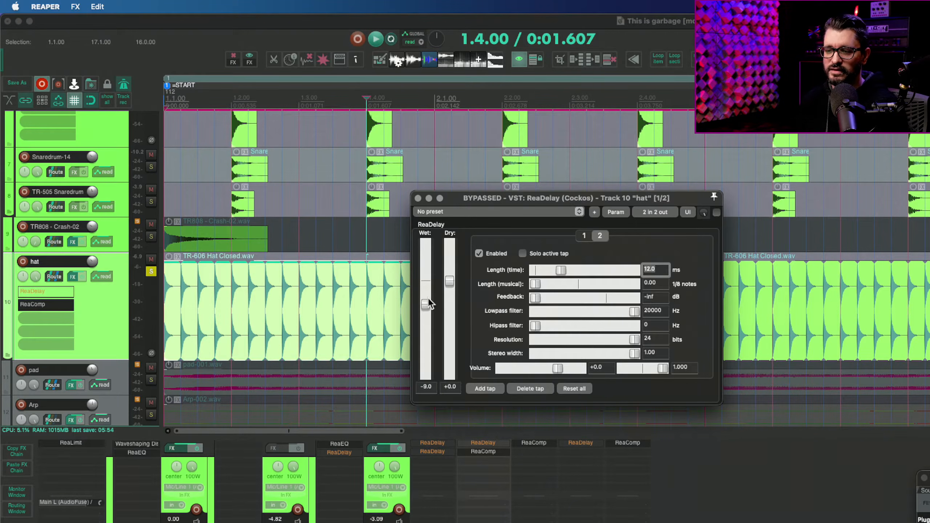
left_click(702, 470)
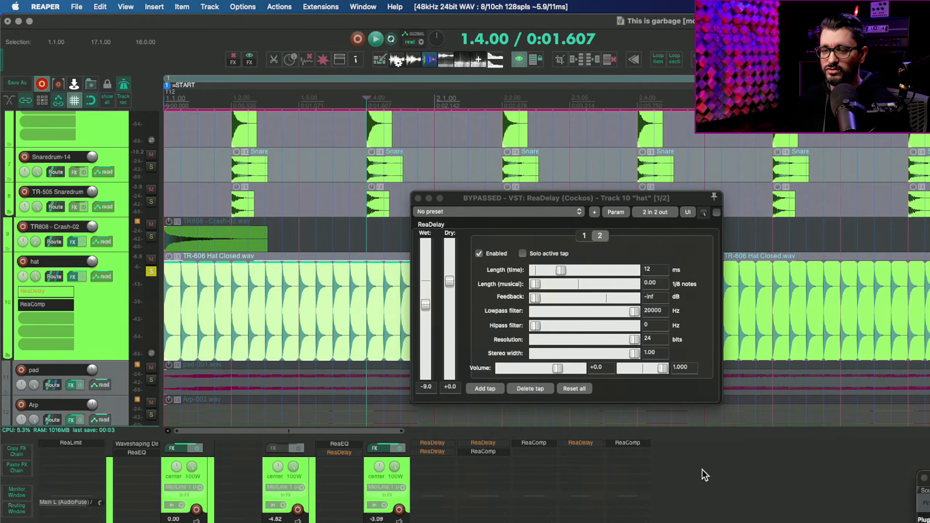
Play the hats with ReaDelay bypassed, and play them again with ReaDelay enabled
key("space")
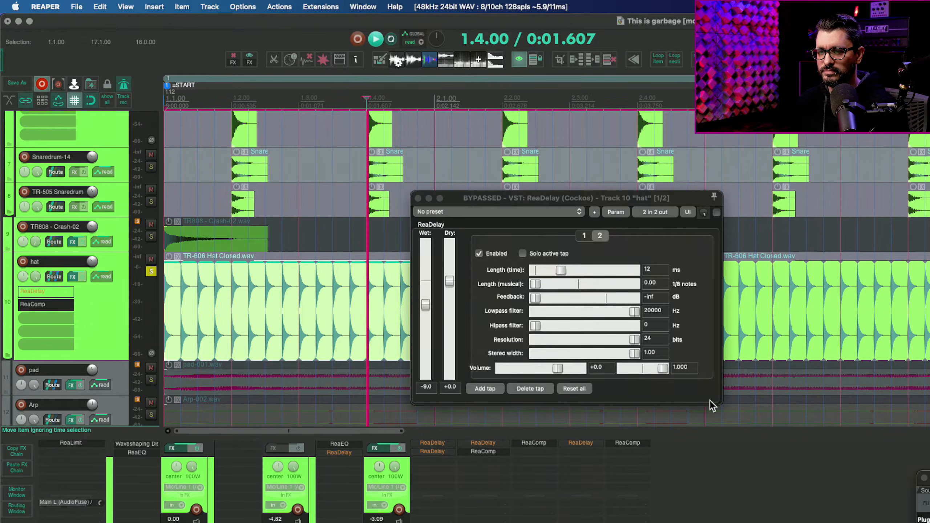
key("space")
left_click(716, 212)
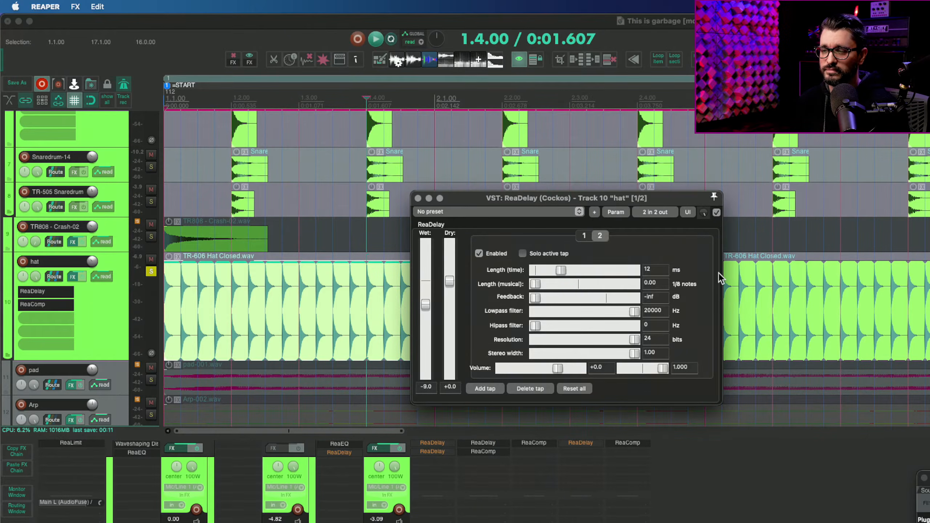
key("space")
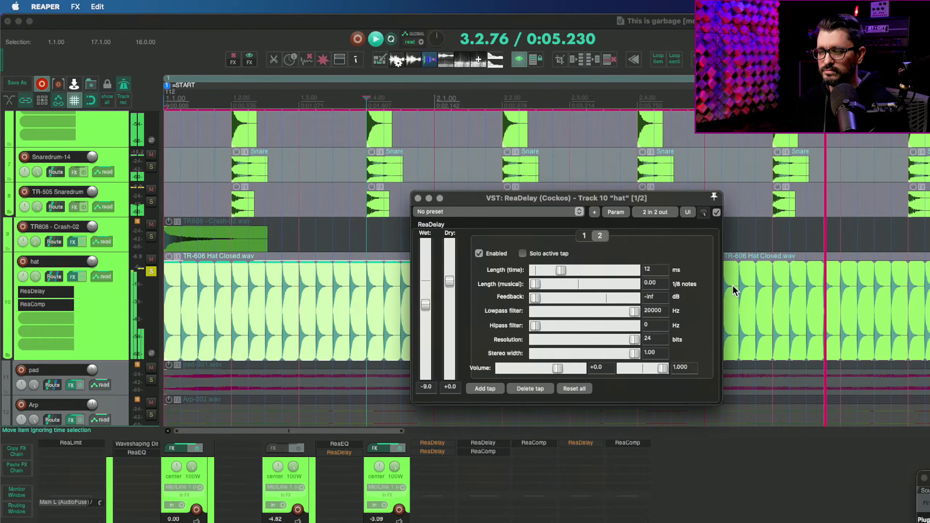
Bypass ReaComp on the hat track and compare the hats with ReaDelay on and off during playback
left_click(485, 451)
key("space")
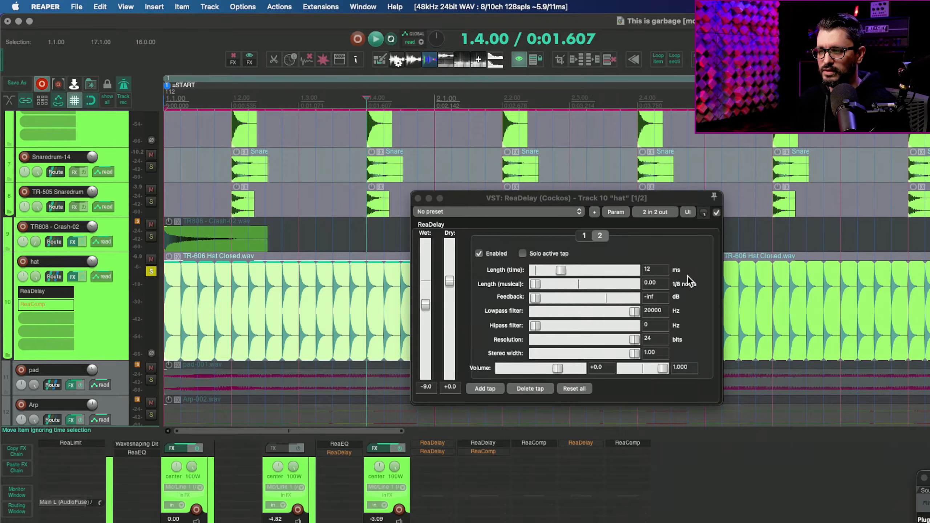
key("space")
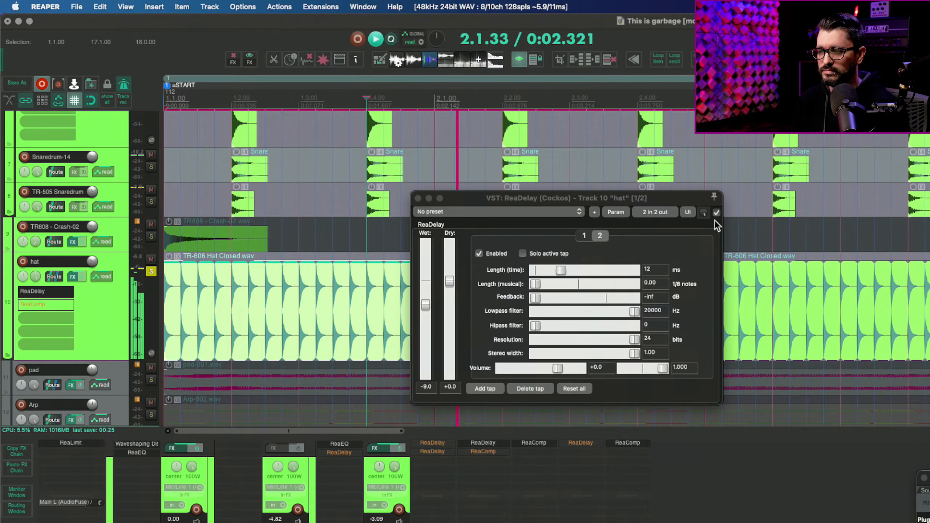
left_click(716, 212)
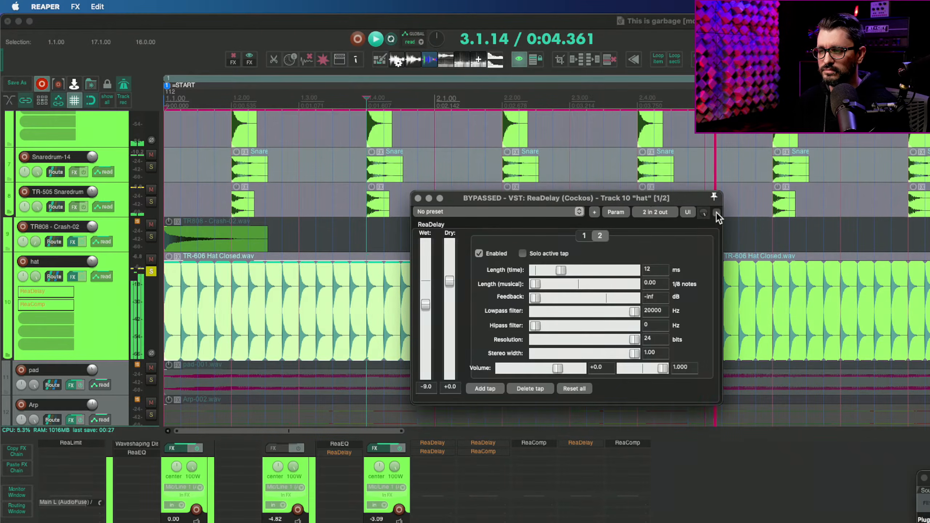
left_click(716, 212)
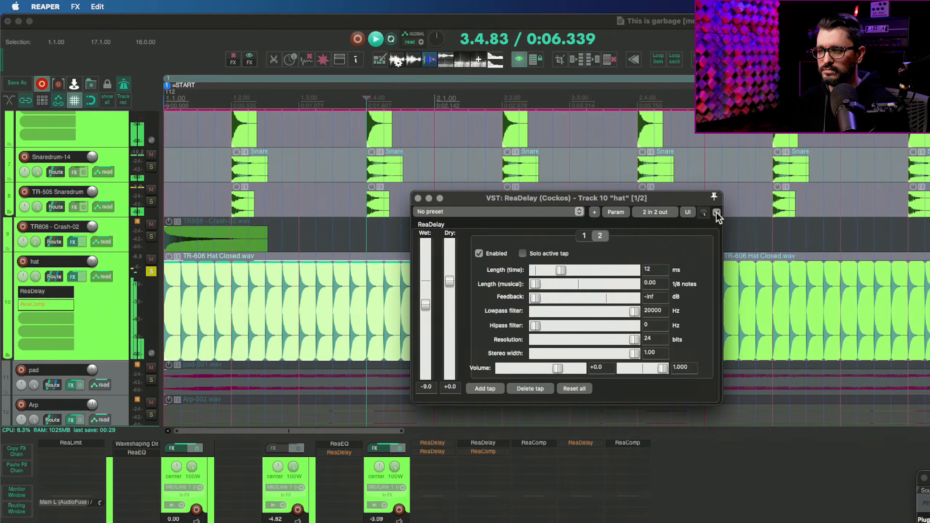
left_click(716, 212)
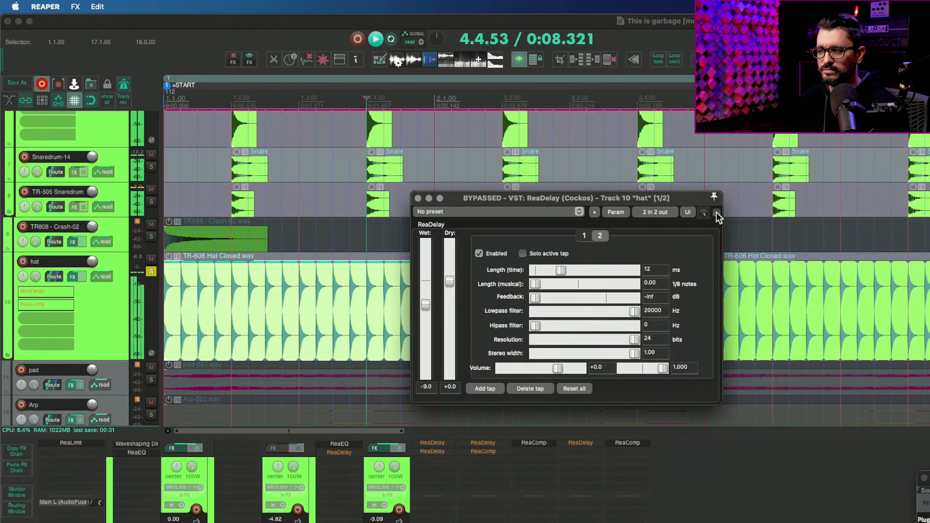
key("space")
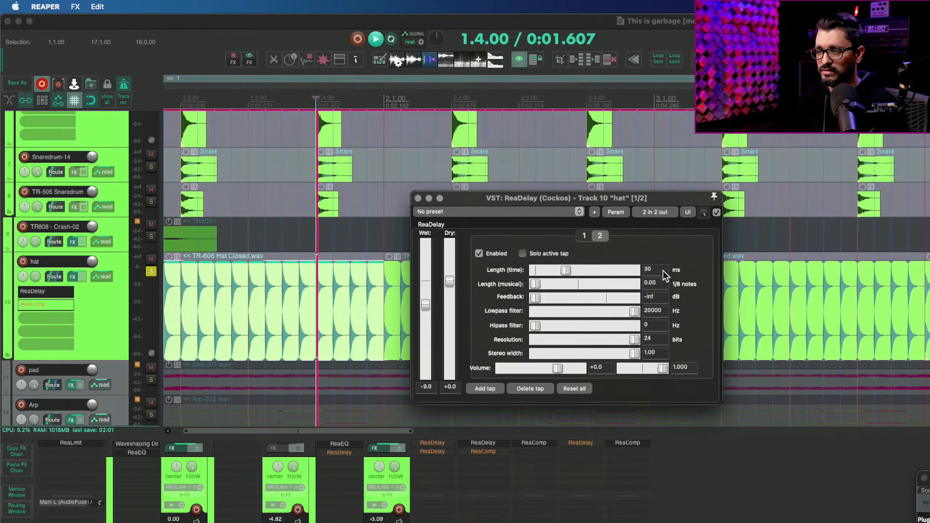
Listen to the hats with a 30 ms delay, and set tap 2's time length to 35 ms
key("space")
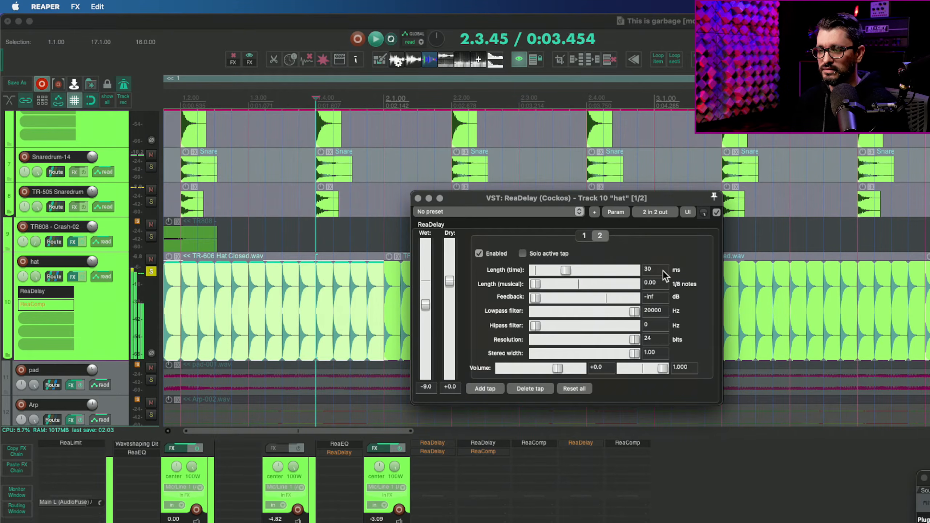
key("space")
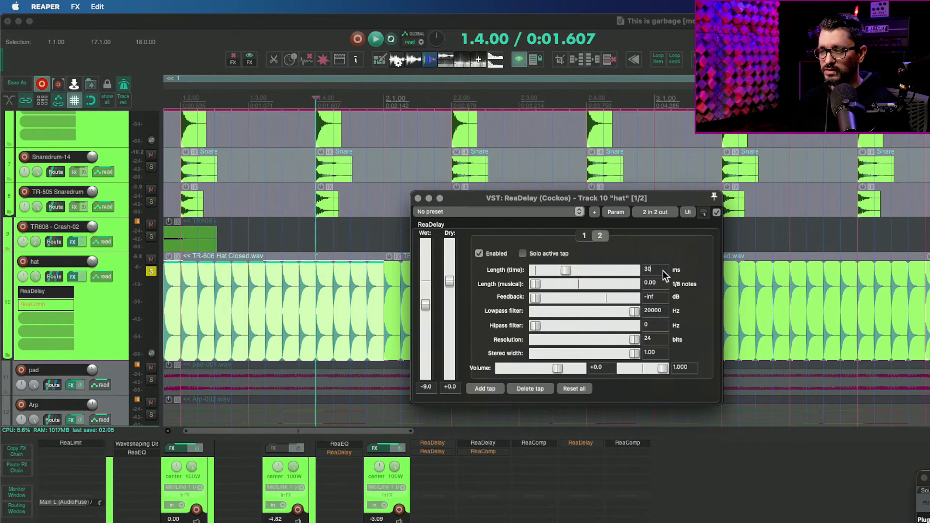
key("BackSpace")
type("5")
key("Return")
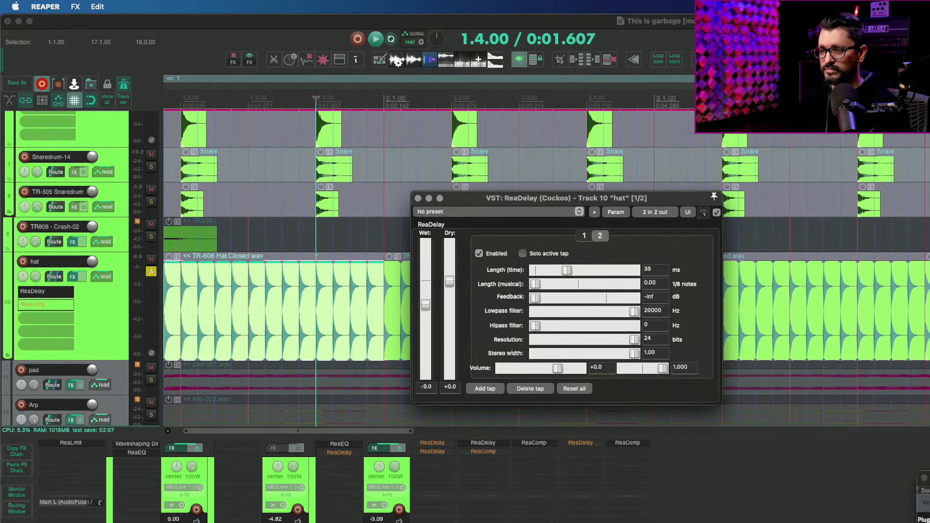
Play the hats with the 35 ms delay and toggle ReaDelay off and on to compare
key("space")
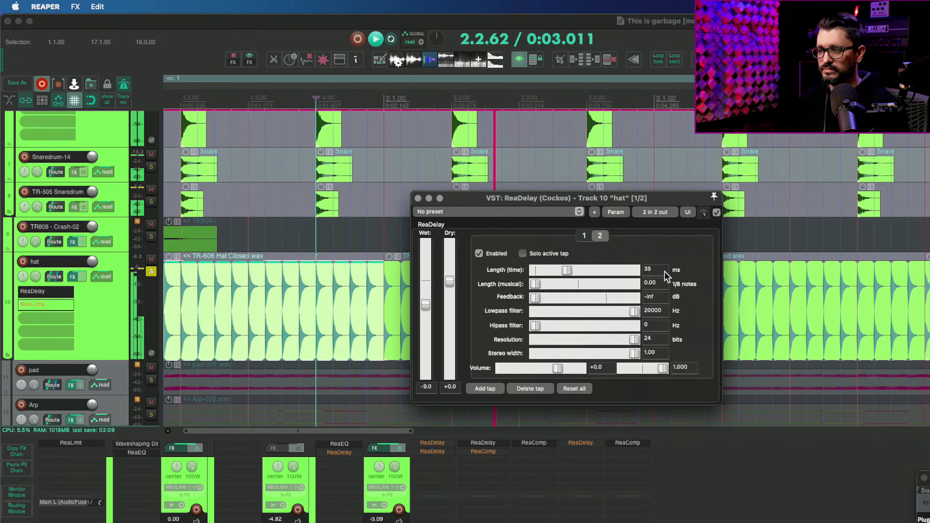
left_click(716, 213)
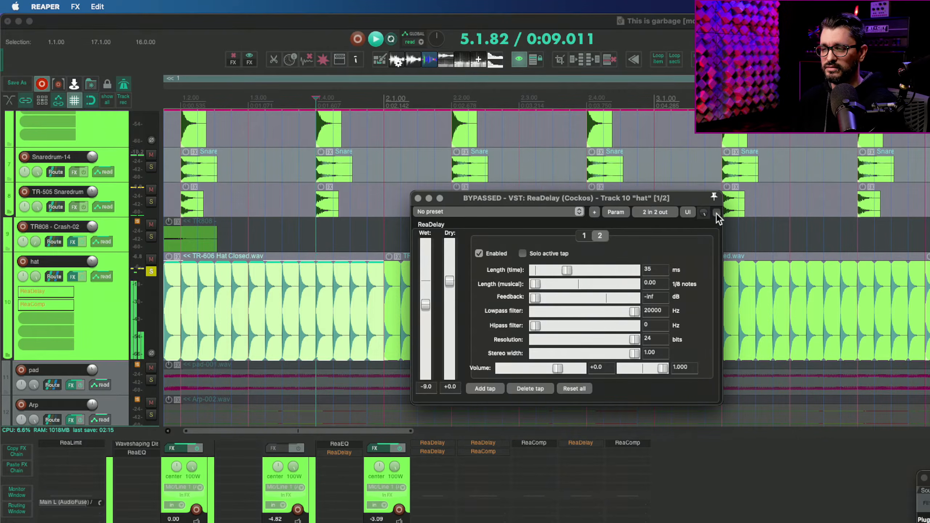
left_click(716, 213)
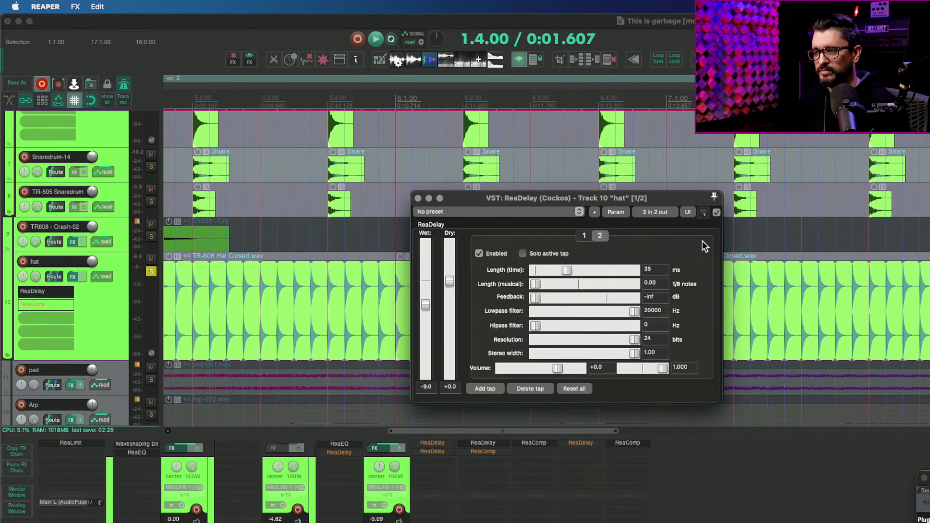
Set the time length of tap 2 in the hat track's ReaDelay to 12 ms
left_click(662, 269)
type("12")
key("Return")
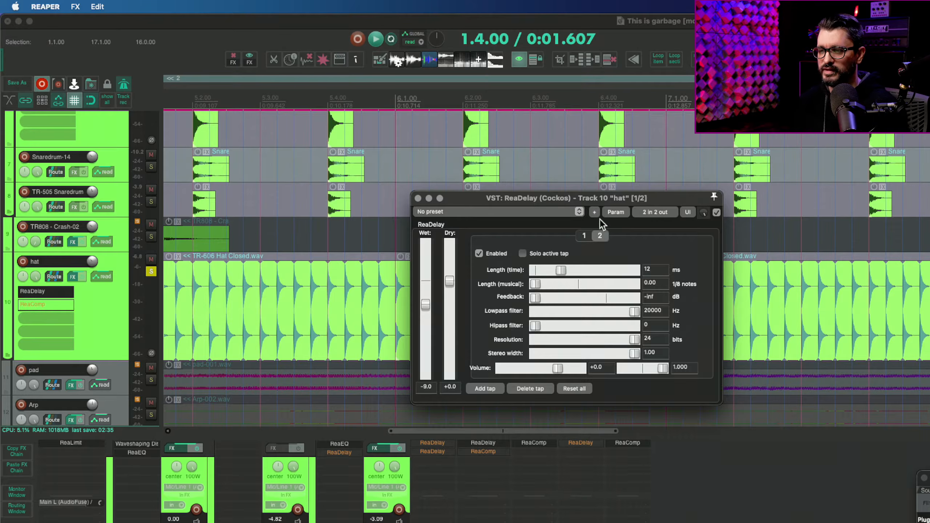
Close the hat's ReaDelay, re-enable its ReaComp, and solo the TR808 - Crash-02 track in place of the hat
left_click_drag(572, 197, 583, 194)
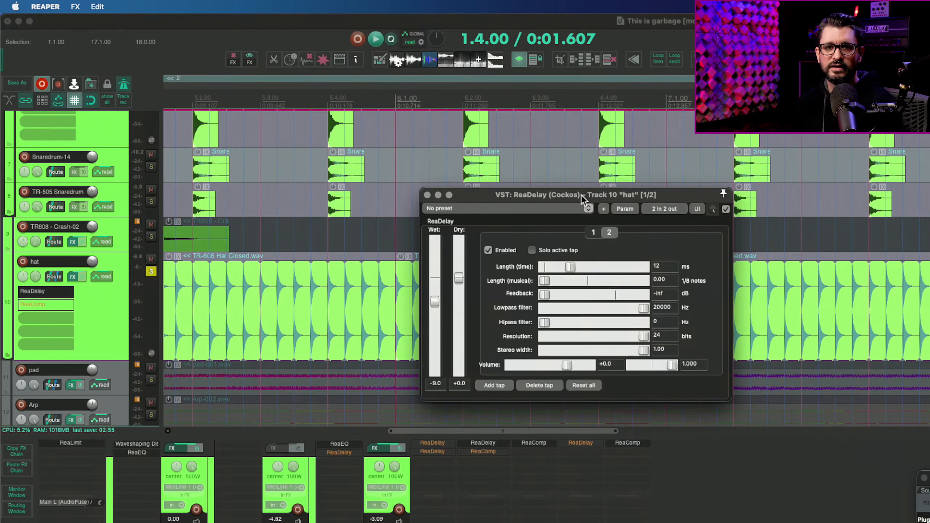
key("Escape")
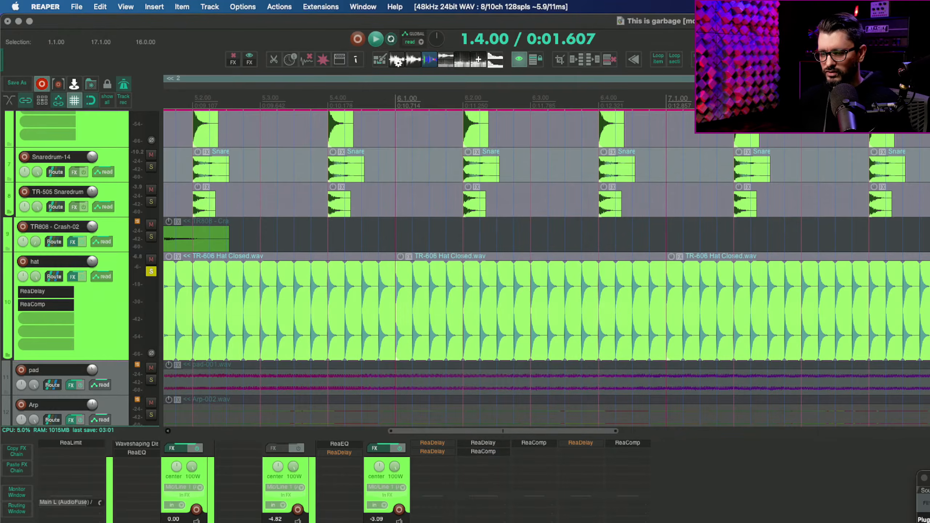
key("alt+s")
key("alt+s")
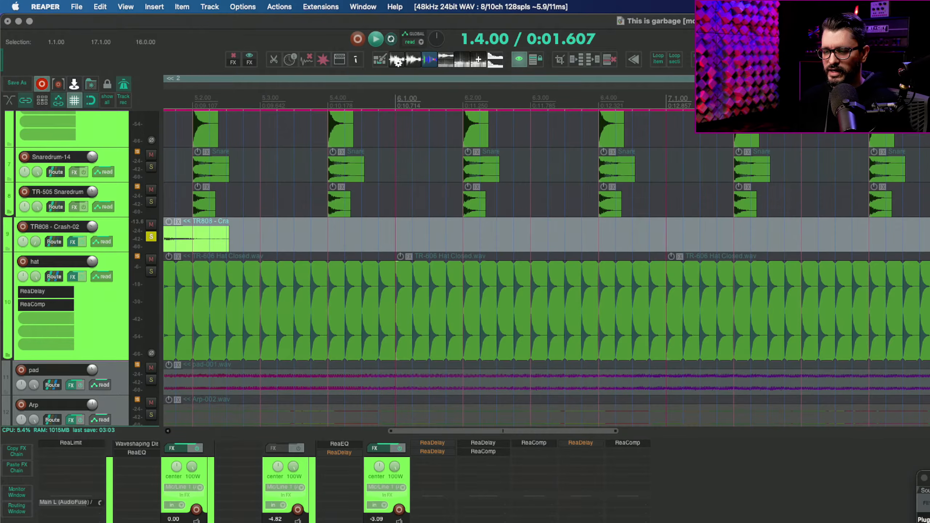
Play the soloed crash from the project start with both of its ReaDelay instances bypassed
key("Home")
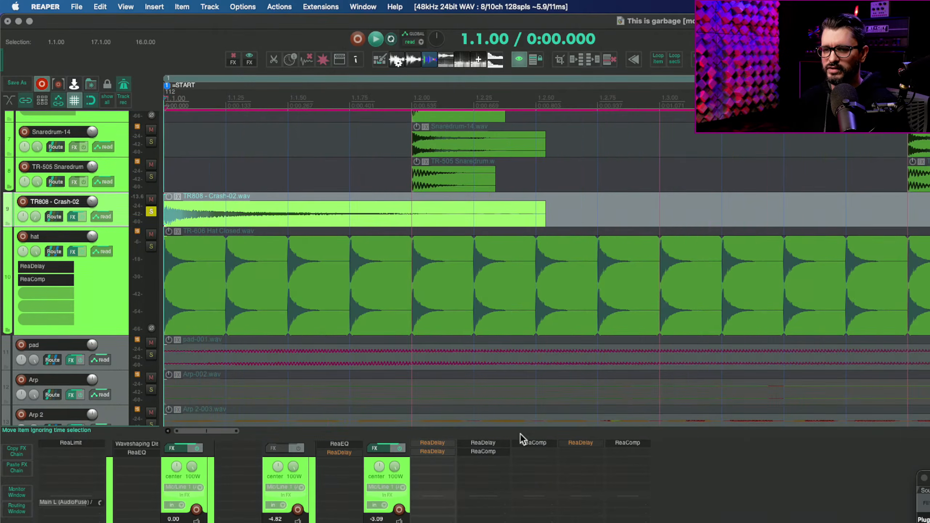
key("space")
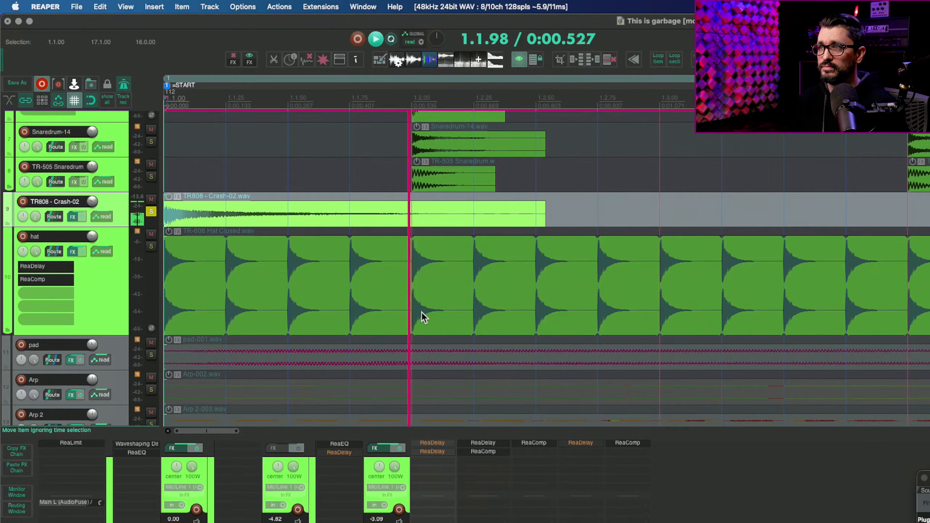
key("space")
key("space")
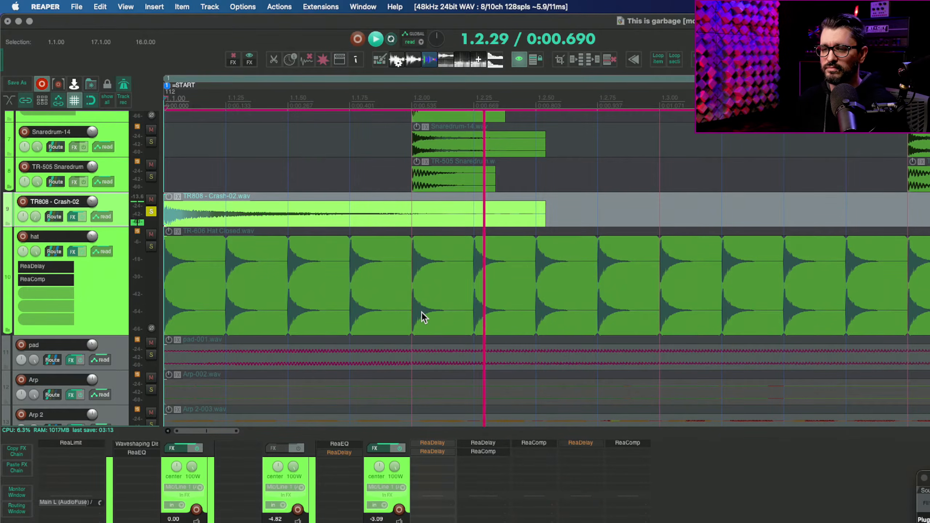
key("space")
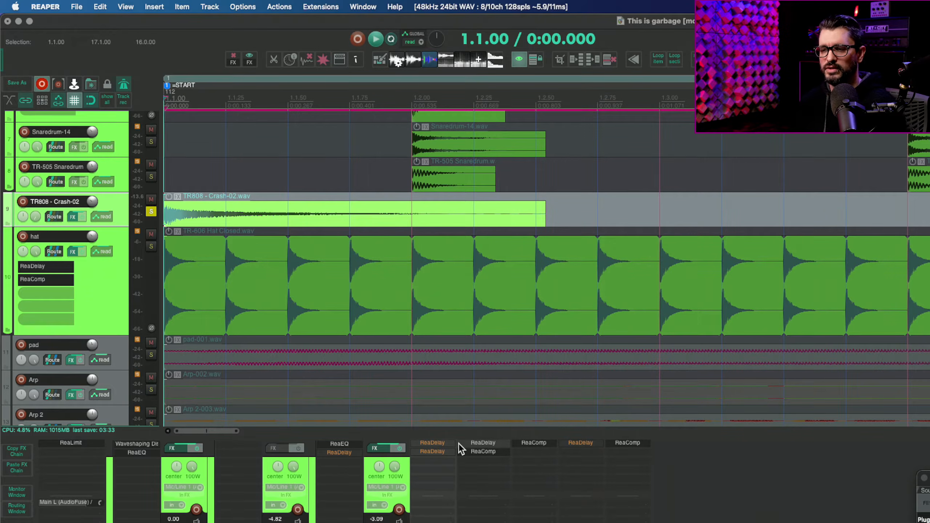
Enable the first ReaDelay on the crash track and set tap 2's time length to 15 ms
left_click(433, 443)
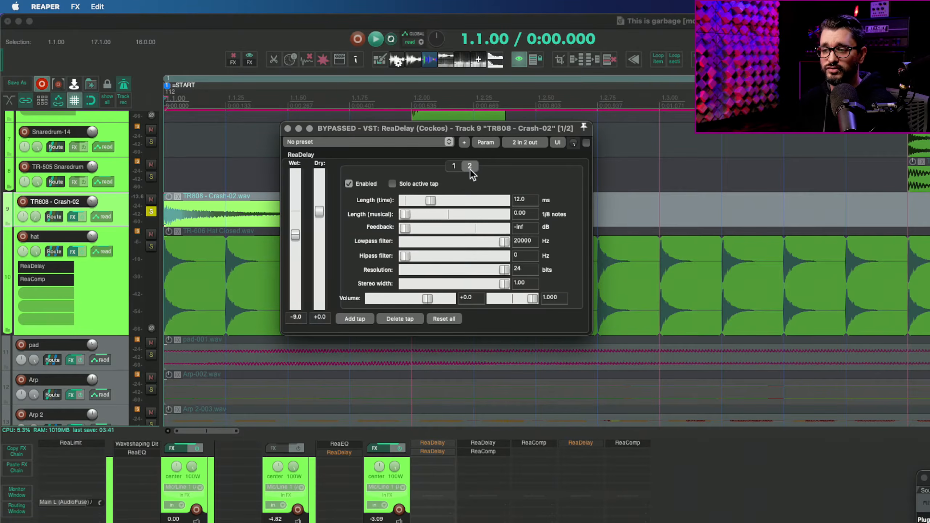
left_click(445, 442, "shift")
left_click(532, 201)
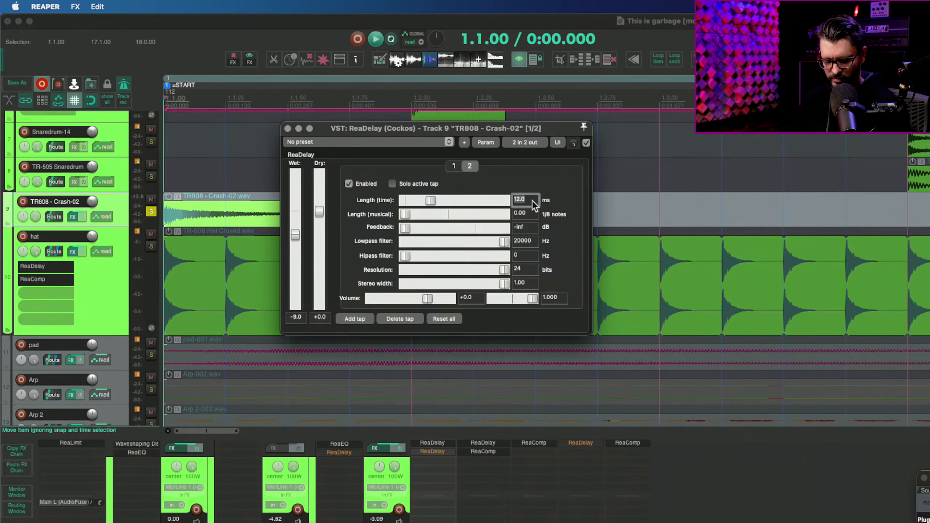
type("15")
key("Return")
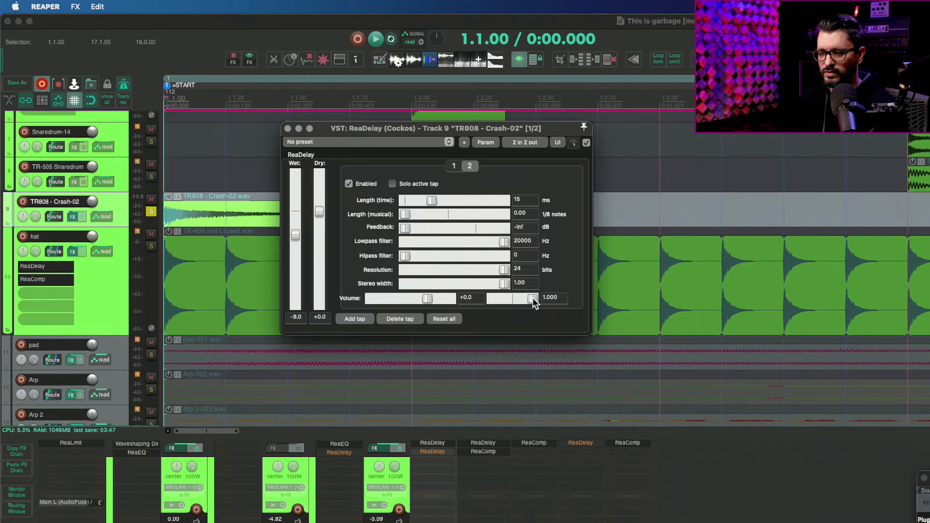
Pan tap 2 of the crash's first ReaDelay to -1.000, opposite tap 1 at 1.000
mouse_move(533, 298)
left_mouse_down()
mouse_move(493, 298)
mouse_move(533, 298)
left_mouse_up()
left_click(454, 165)
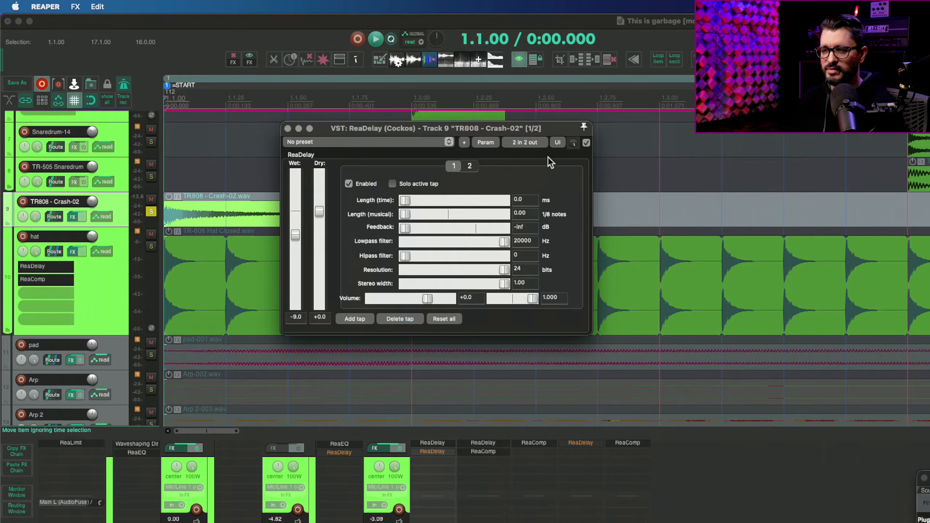
left_click(469, 166)
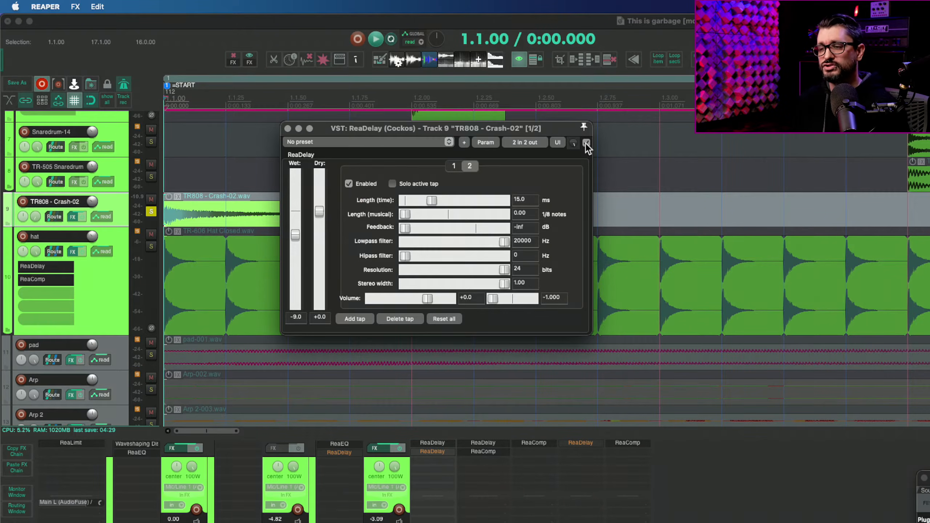
Play the crash repeatedly from the start, toggling the first ReaDelay off and on to compare the sound
key("space")
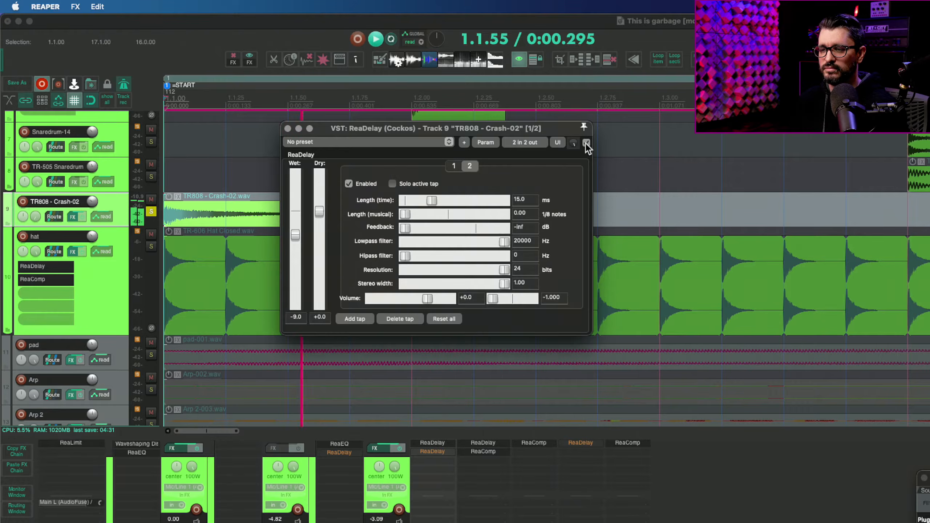
key("space")
left_click(586, 142)
key("space")
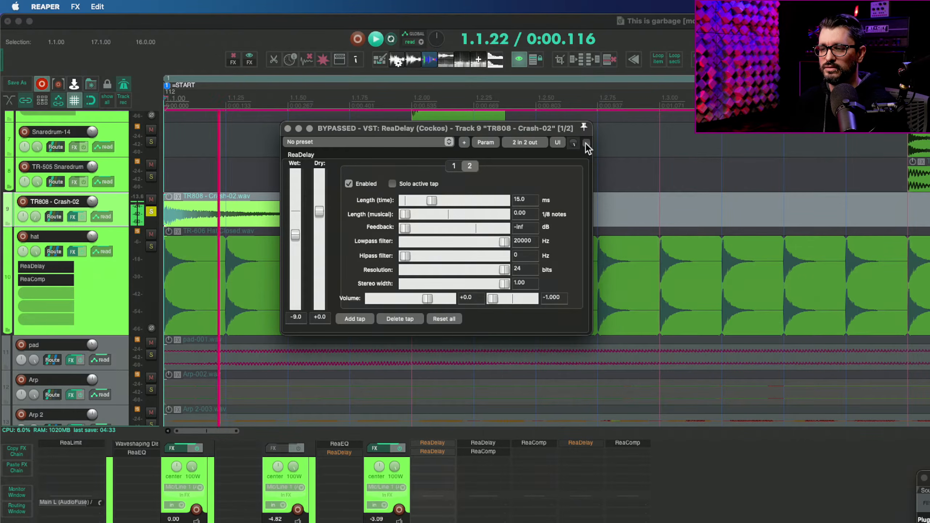
key("space")
left_click(586, 142)
key("space")
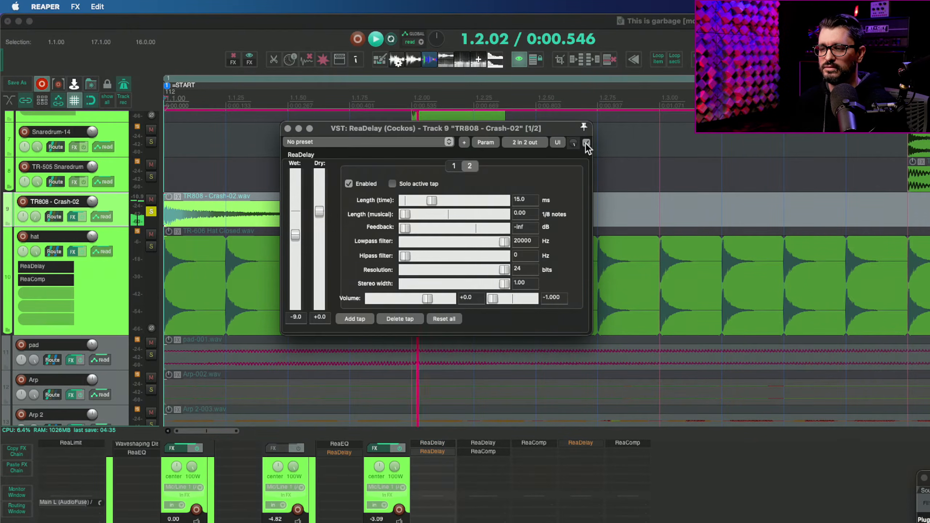
key("space")
left_click(585, 142)
key("space")
key("space")
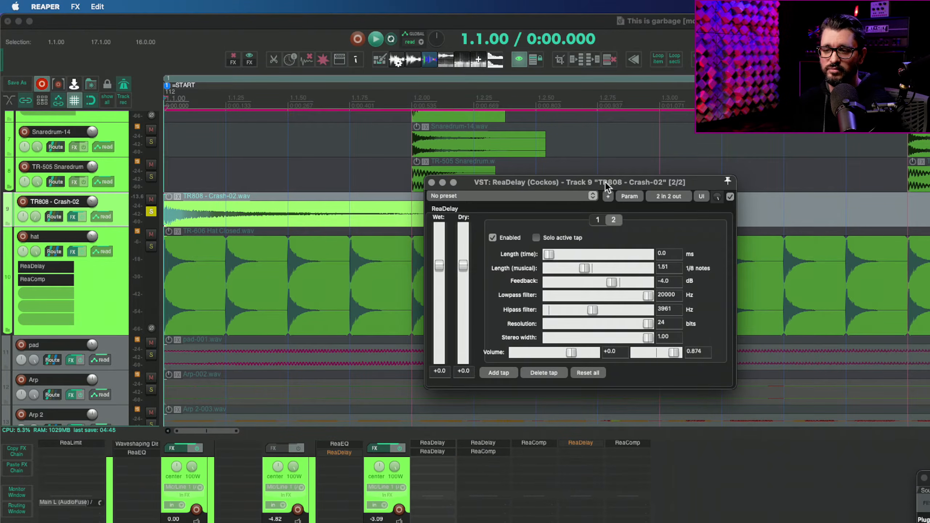
Examine the musical length, hi-pass filter and pan of both taps in the crash's second ReaDelay
left_click_drag(616, 182, 617, 170)
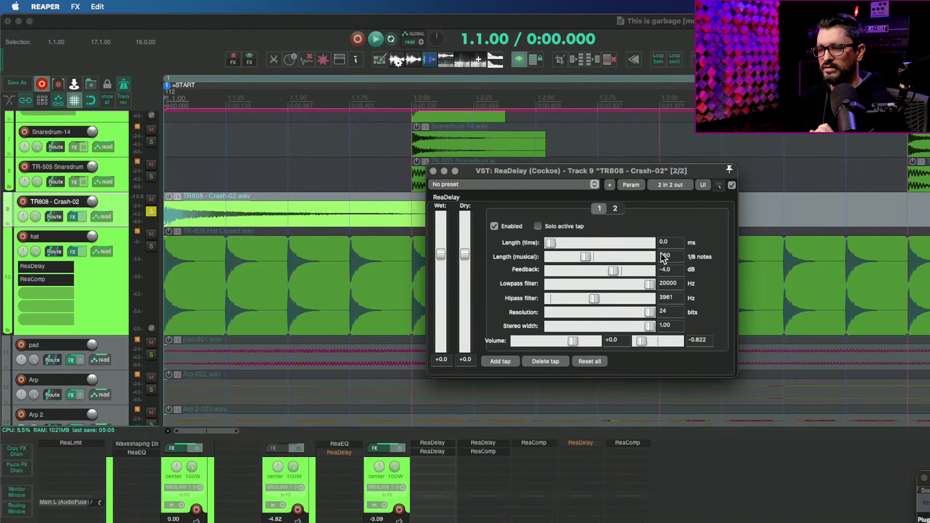
left_click(675, 257)
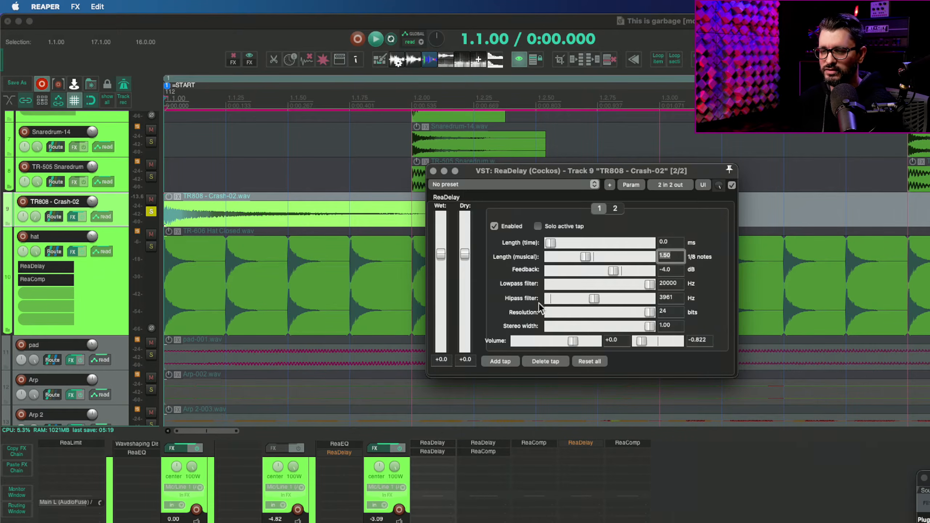
double_click(658, 300)
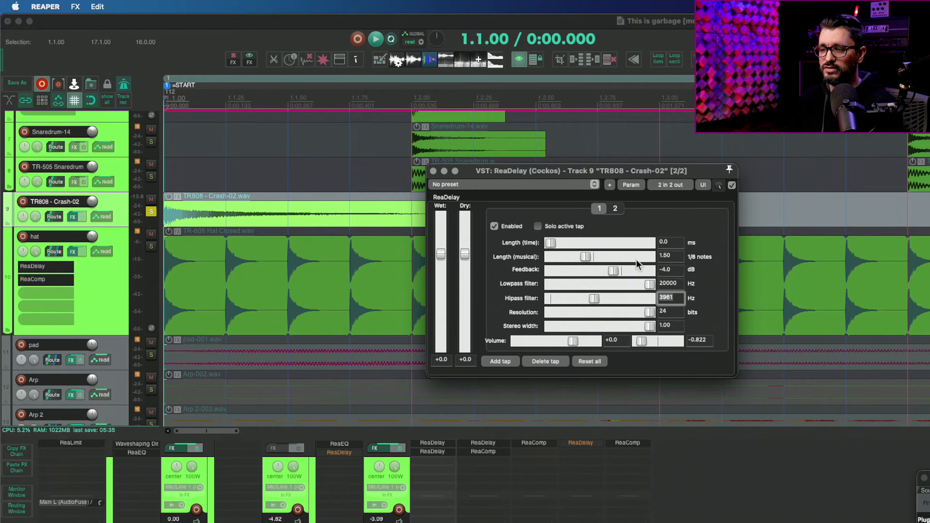
left_click(616, 208)
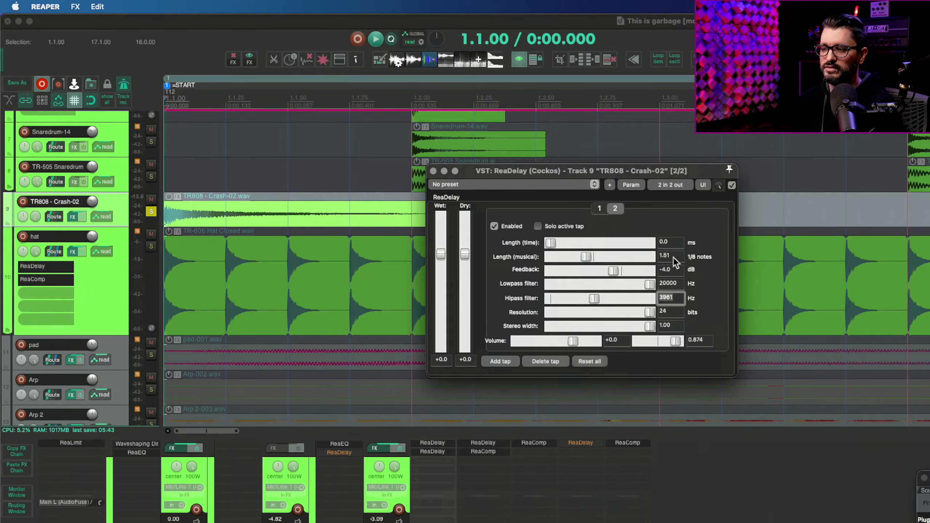
left_click(602, 209)
left_click(615, 208)
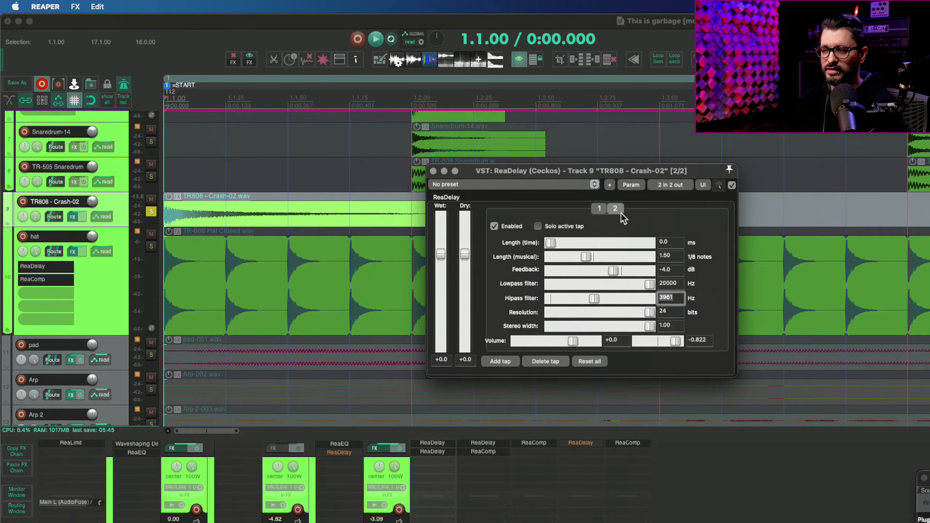
left_click(670, 255)
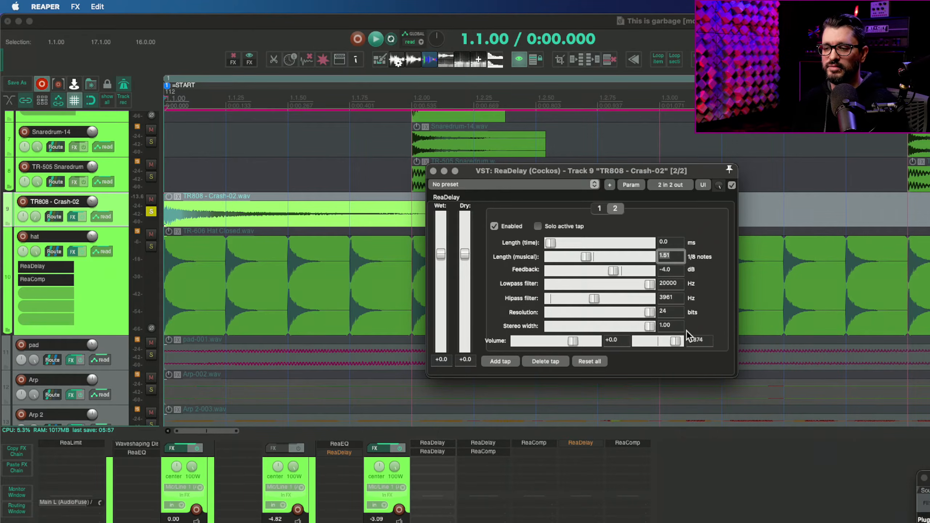
Save the project and play the crash from the start with both ReaDelay instances enabled
key("super+s")
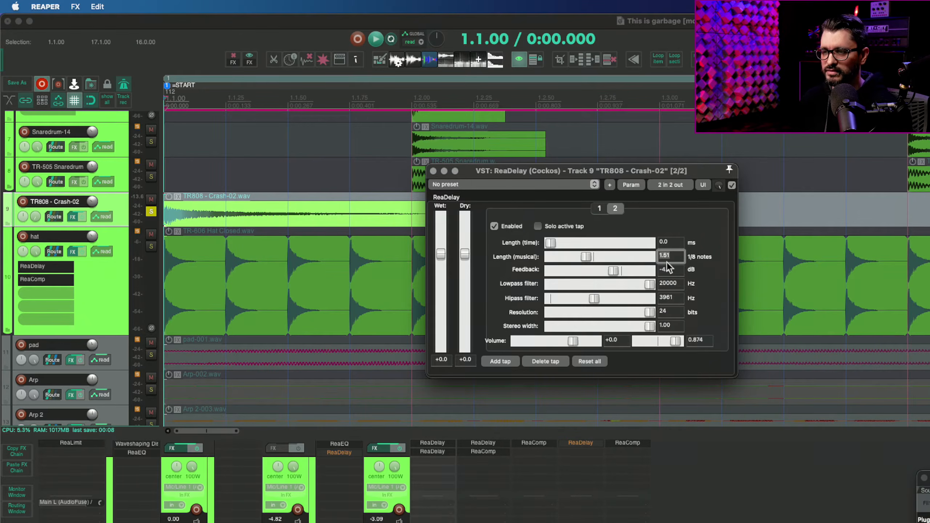
left_click(708, 481)
key("space")
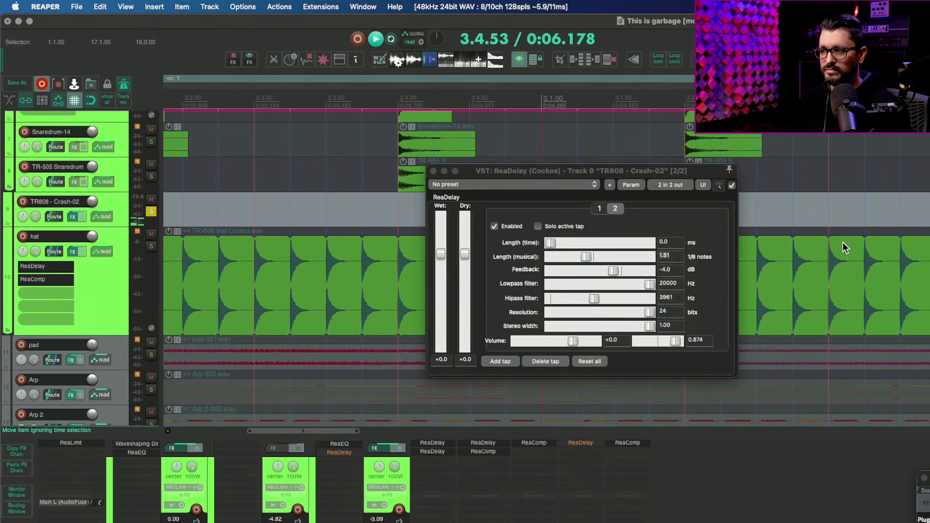
key("space")
Move the ReaDelay window aside, solo the drum folders in place of the crash, and play the drums from the start
left_click_drag(680, 172, 692, 242)
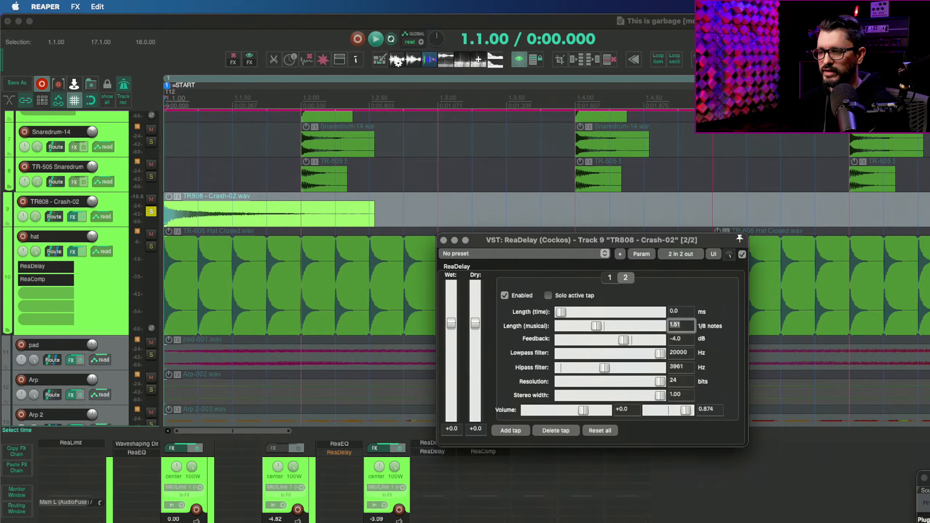
left_click_drag(593, 240, 599, 251)
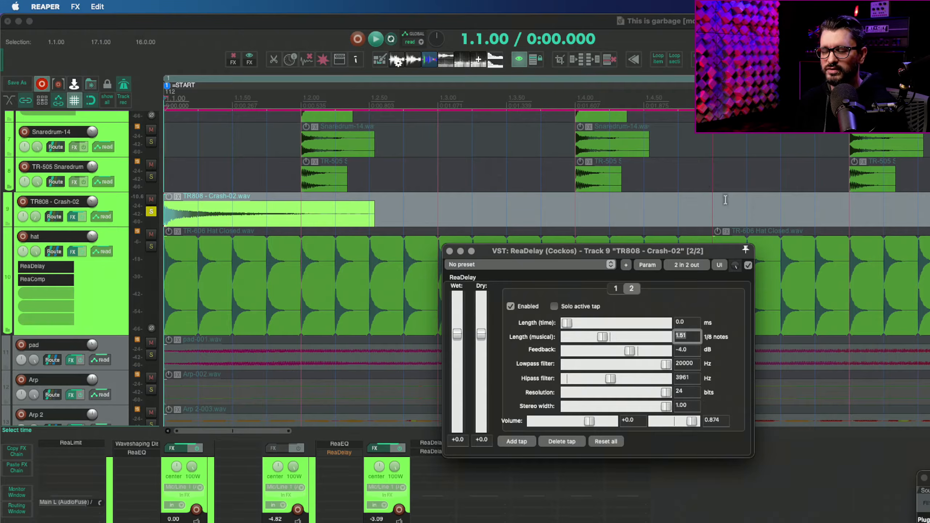
left_click_drag(696, 252, 768, 209)
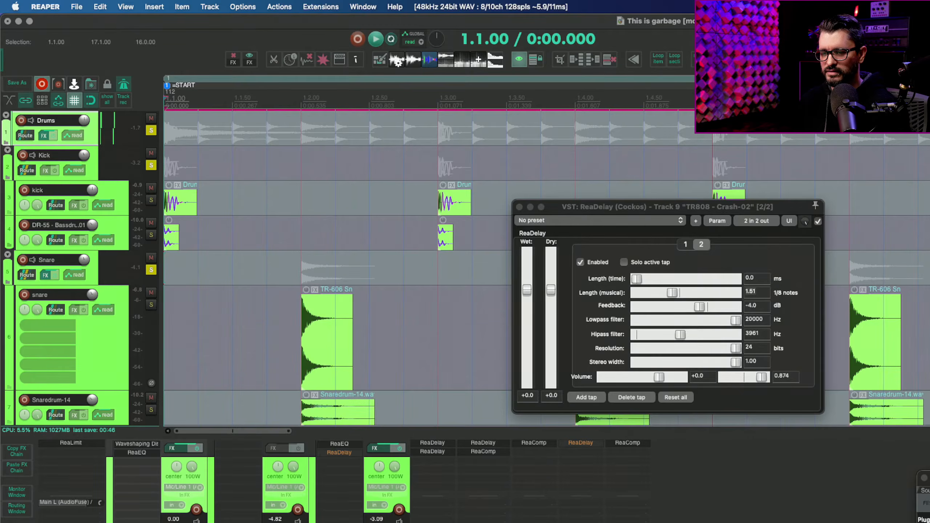
key("space")
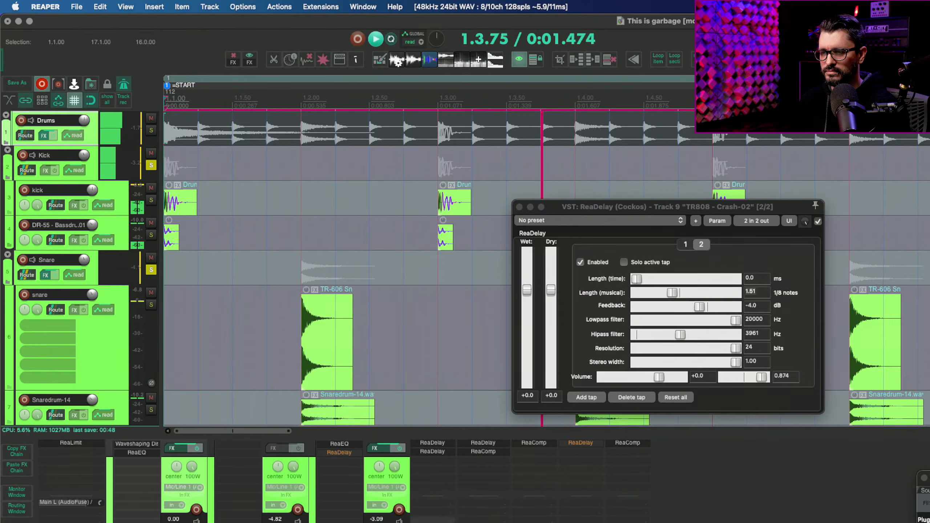
scroll(446, 240, "down", 2)
scroll(446, 240, "down", 2)
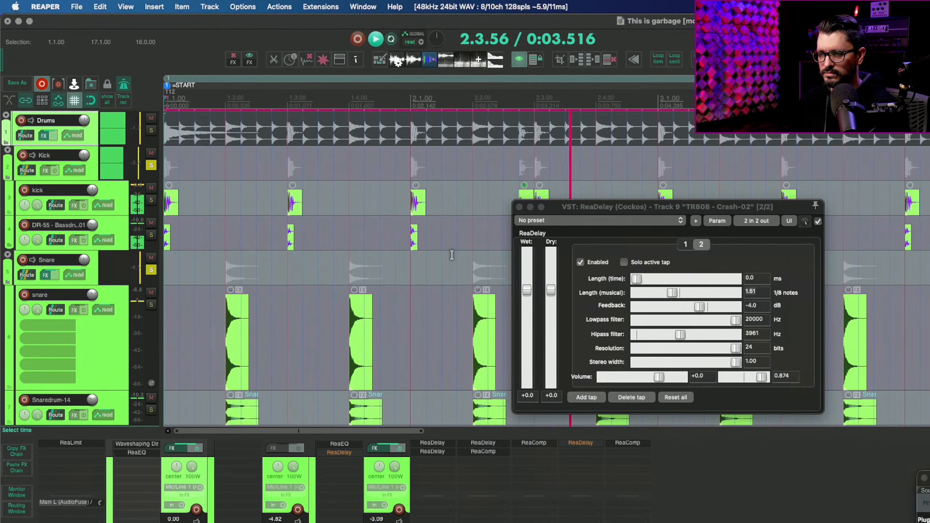
key("space")
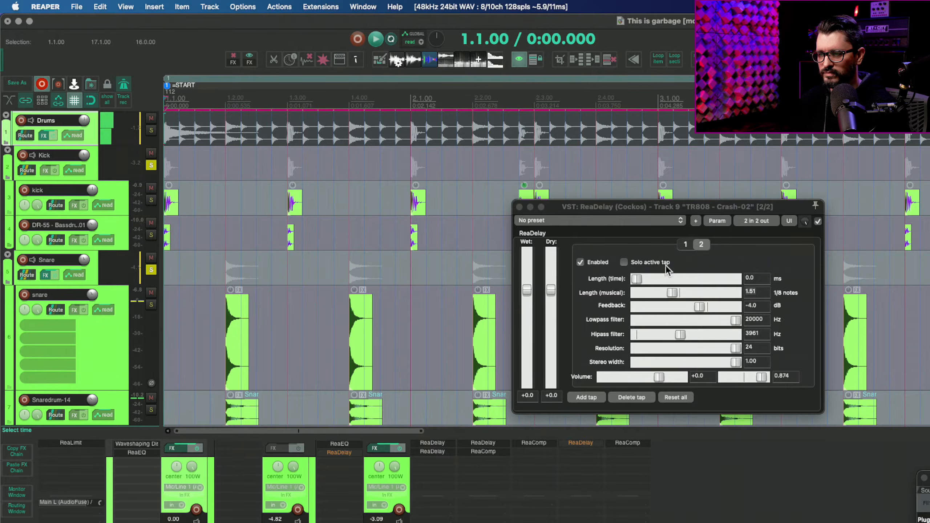
In the crash's second ReaDelay, set the musical length to 1 eighth note on tap 1 and 1.05 on tap 2
left_click(685, 244)
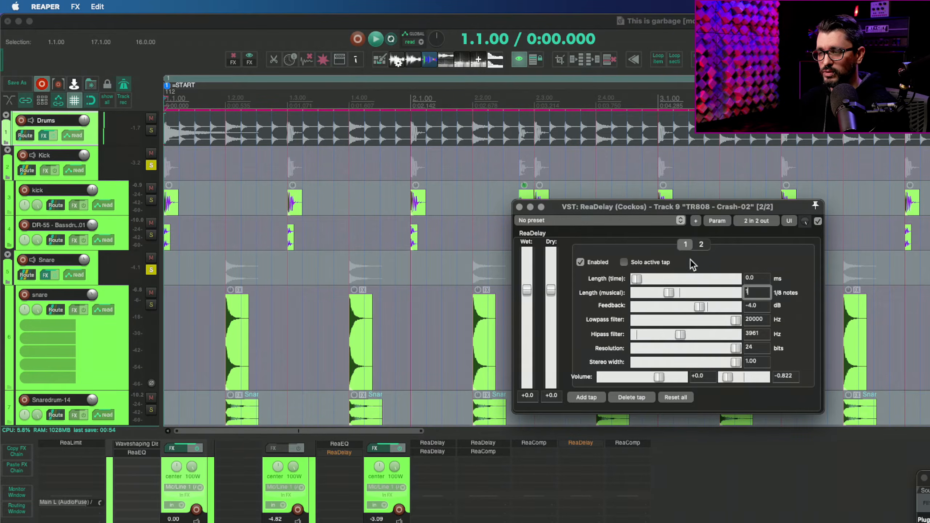
left_click(701, 244)
double_click(743, 294)
type("1")
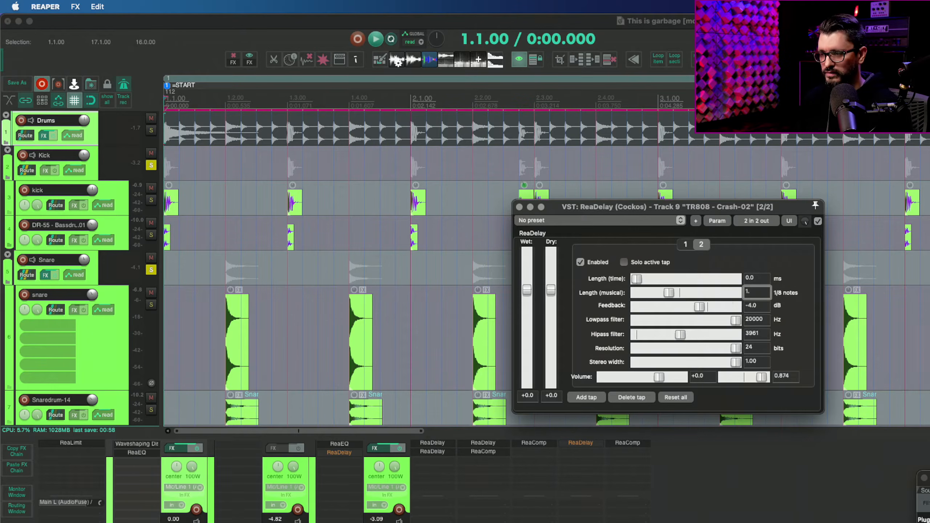
type(".05")
key("Return")
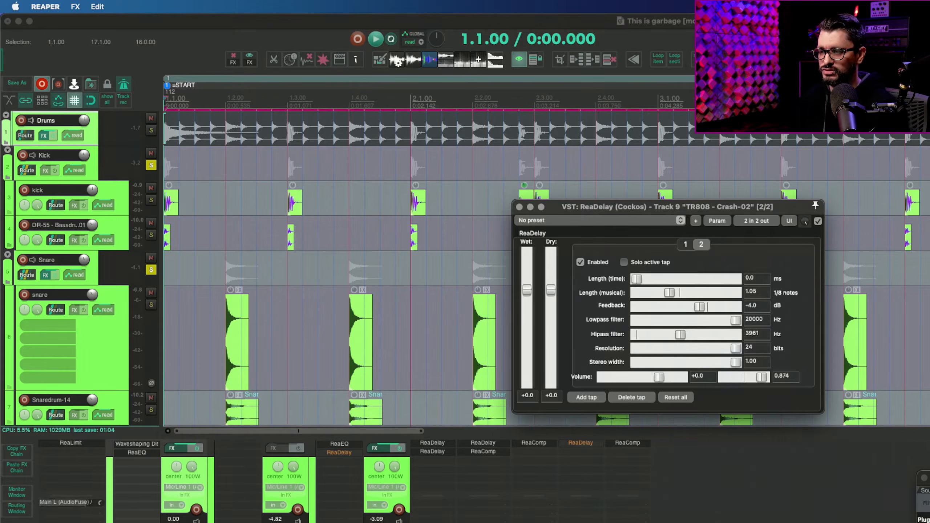
Play the drums from the start to hear the crash with its new musical delay lengths
key("space")
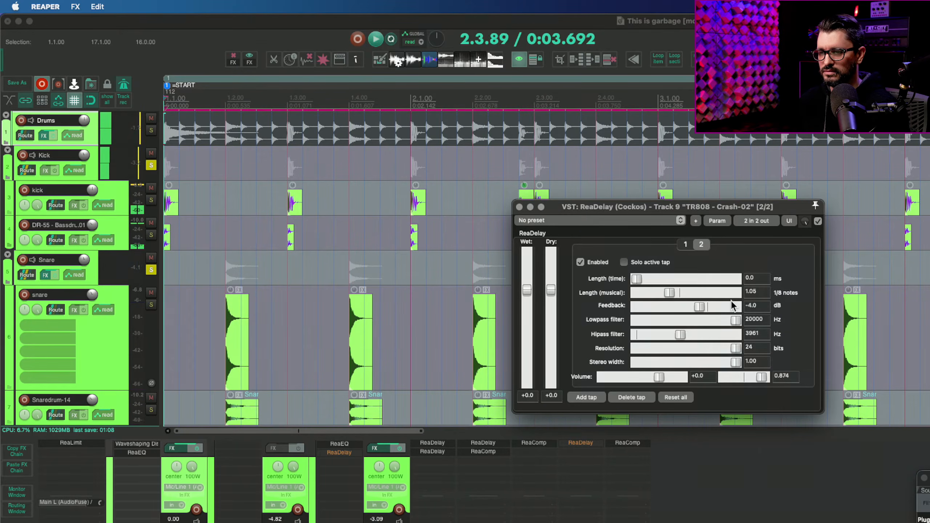
key("space")
key("space")
key("space")
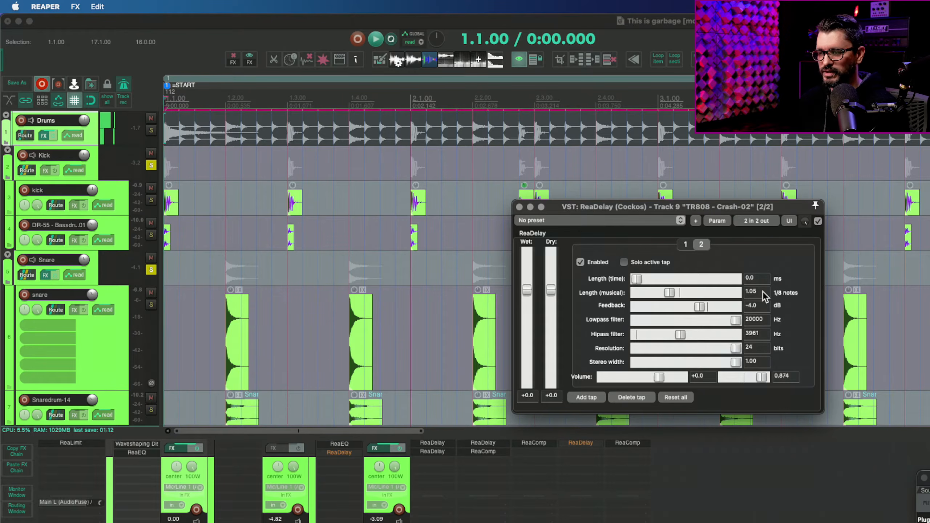
In the crash's second ReaDelay, set the musical length to 1.61 eighth notes on tap 2 and 1.5 on tap 1
left_click(762, 292)
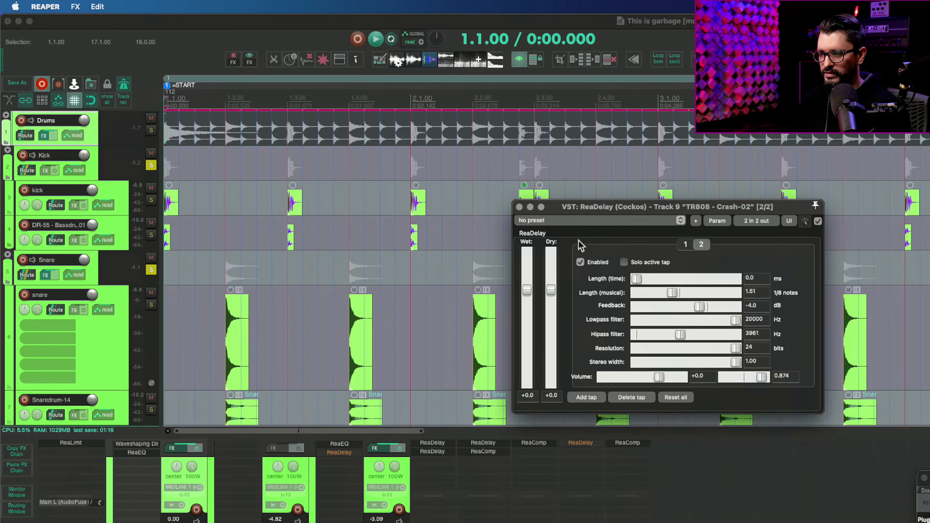
left_click(685, 245)
left_click(763, 292)
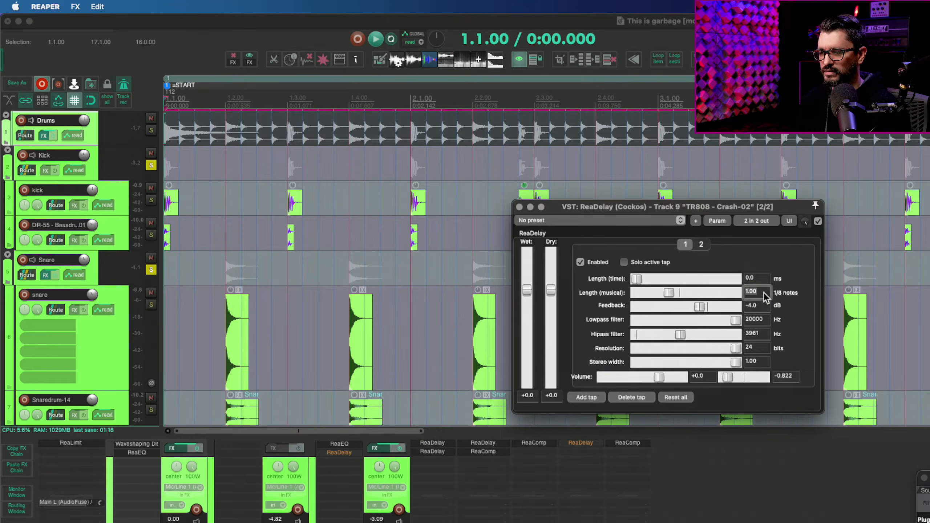
type("1.5")
key("Return")
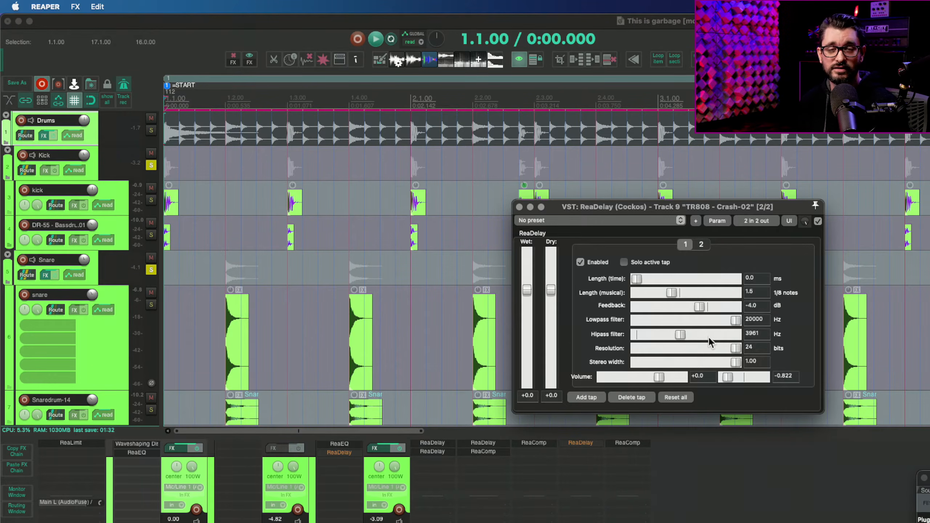
Play the drums from the start to hear the longer crash delays, stop, and close the crash's ReaDelay window
key("space")
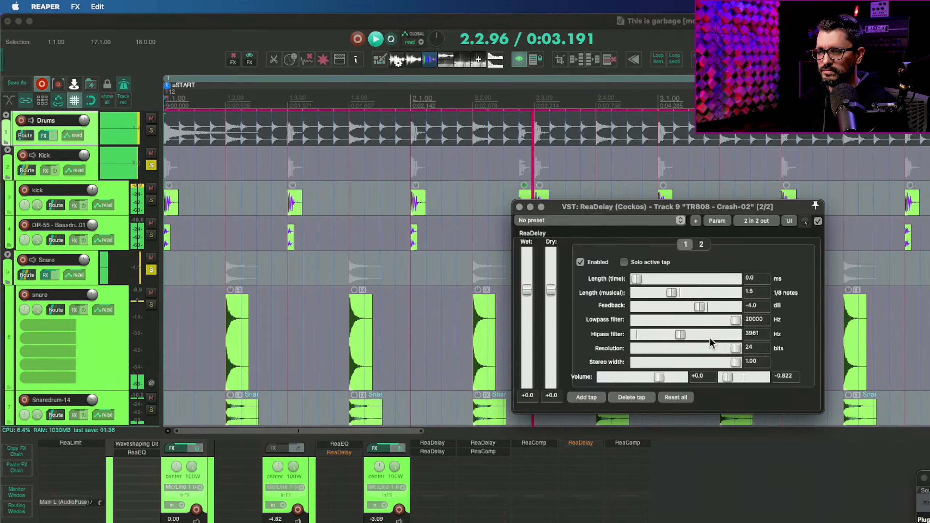
key("space")
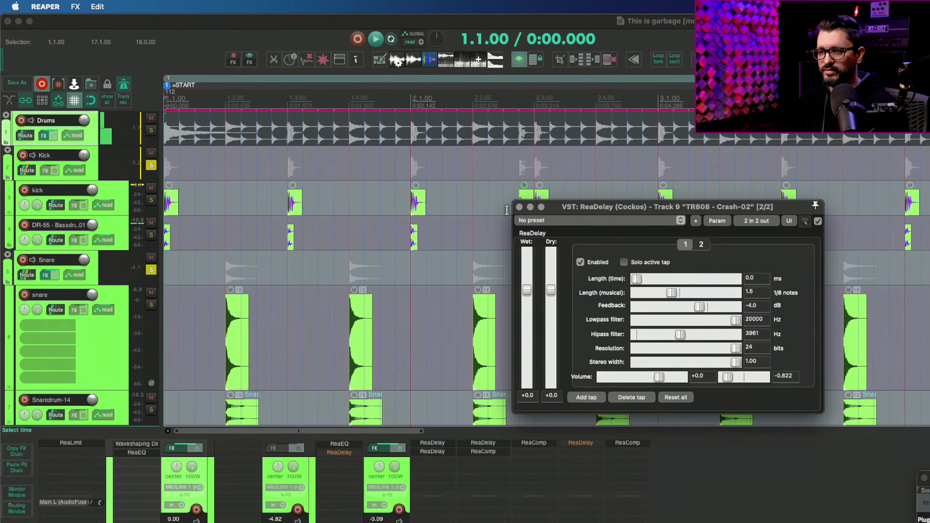
left_click(518, 207)
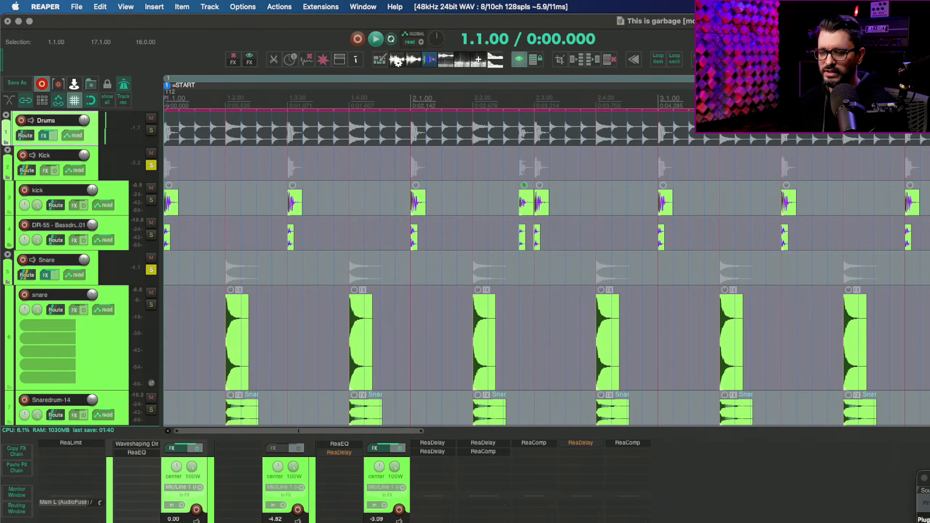
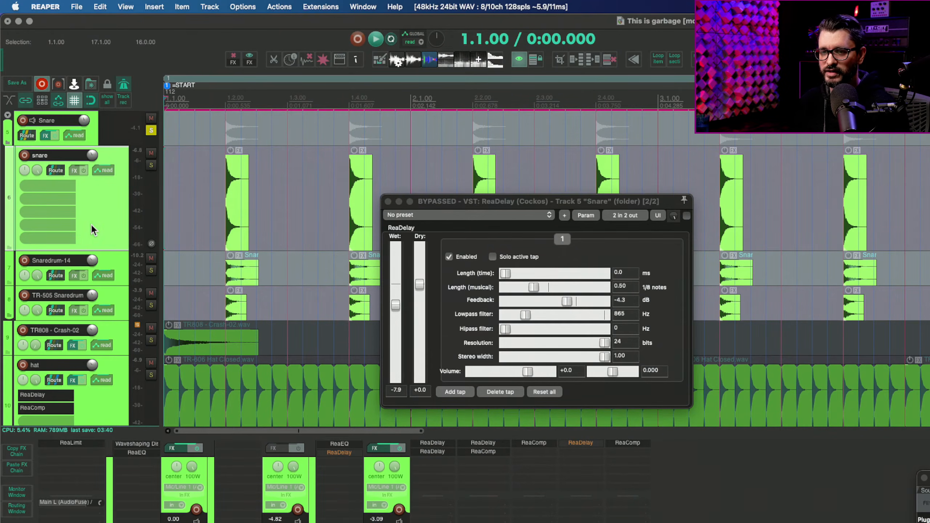
Play the drums with the Snare folder's ReaDelay bypassed, enable it during playback, and stop after listening
key("space")
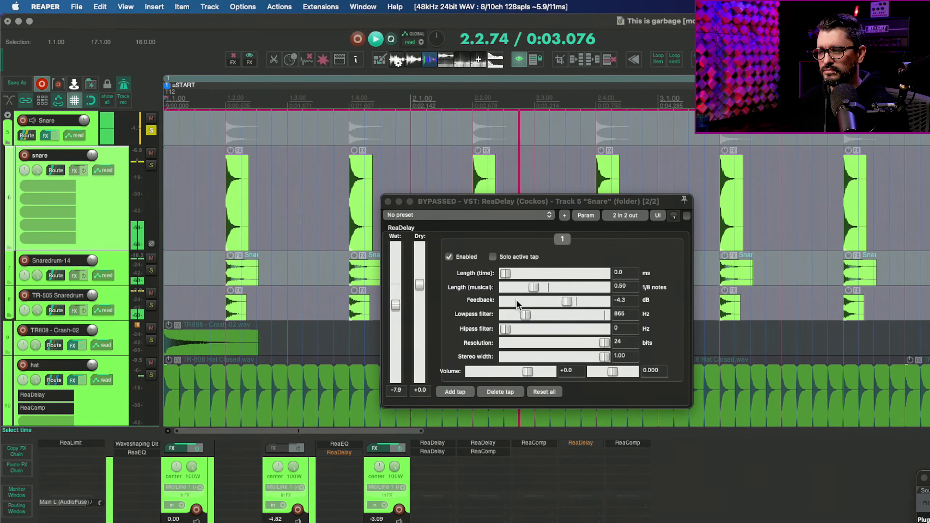
left_click(687, 216)
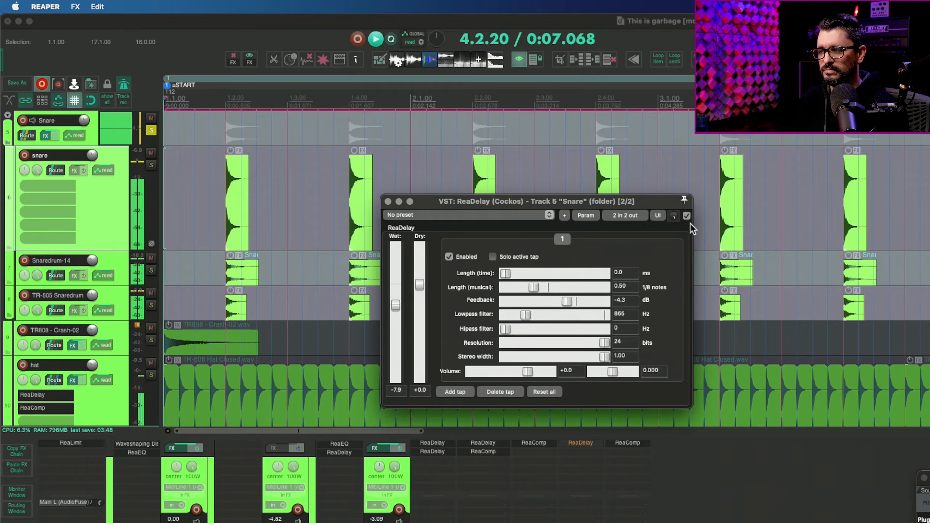
key("space")
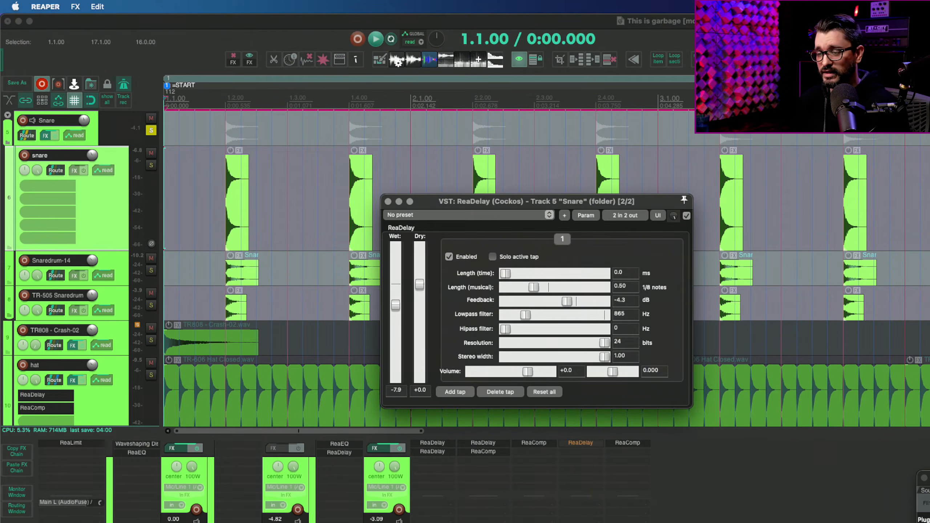
Unsolo all tracks, play the full mix from the start, and move the project's plug-in list window into view
key("super+grave")
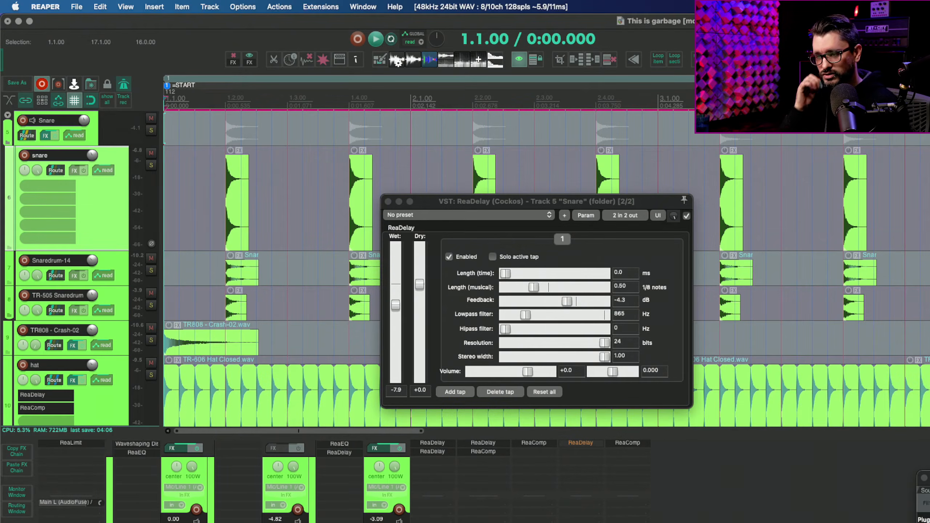
key("space")
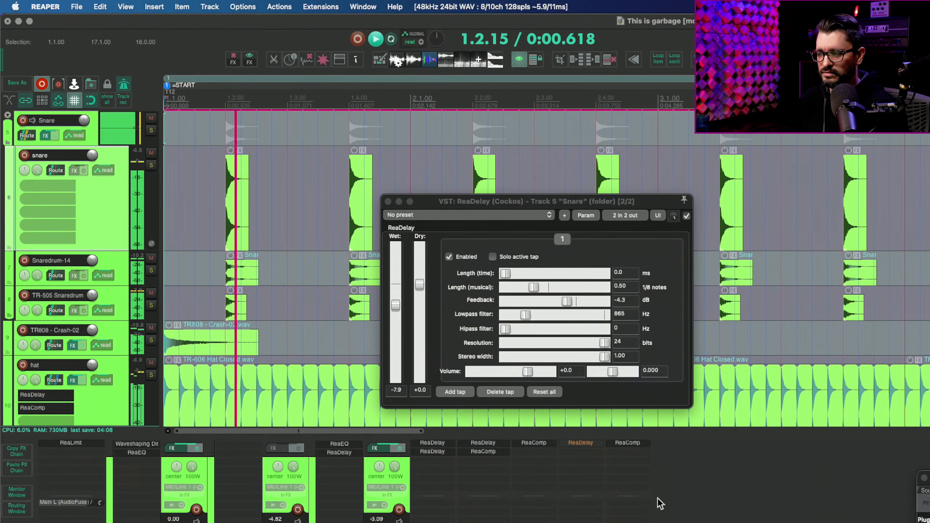
left_click_drag(926, 477, 853, 378)
During playback, bypass all ReaDelay instances in the project, re-enable them to compare the mix, and stop playback
left_click(859, 445)
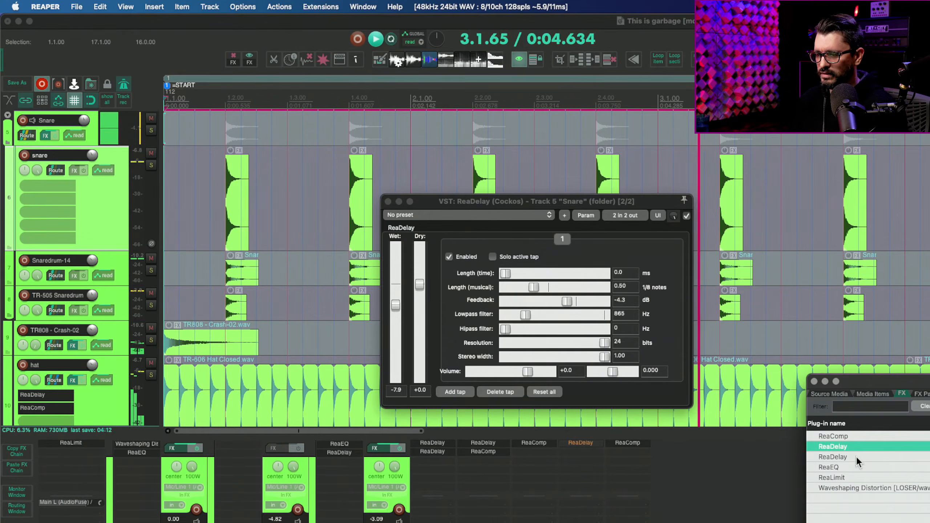
left_click(856, 457, "shift")
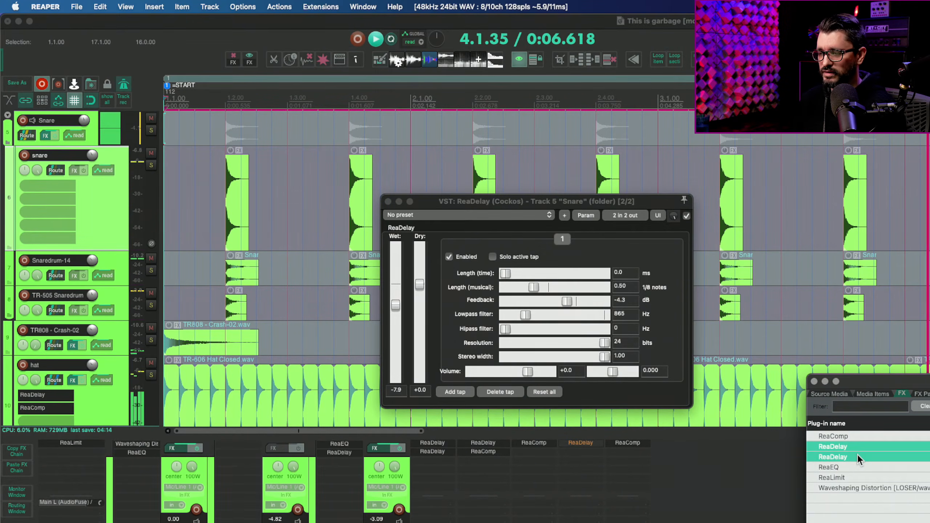
right_click(857, 454)
left_click(861, 469)
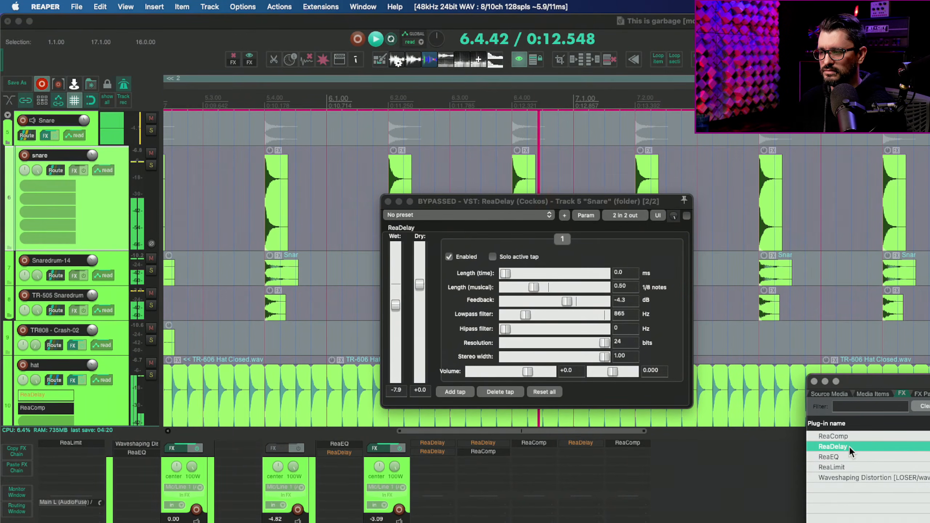
right_click(848, 446)
left_click(854, 461)
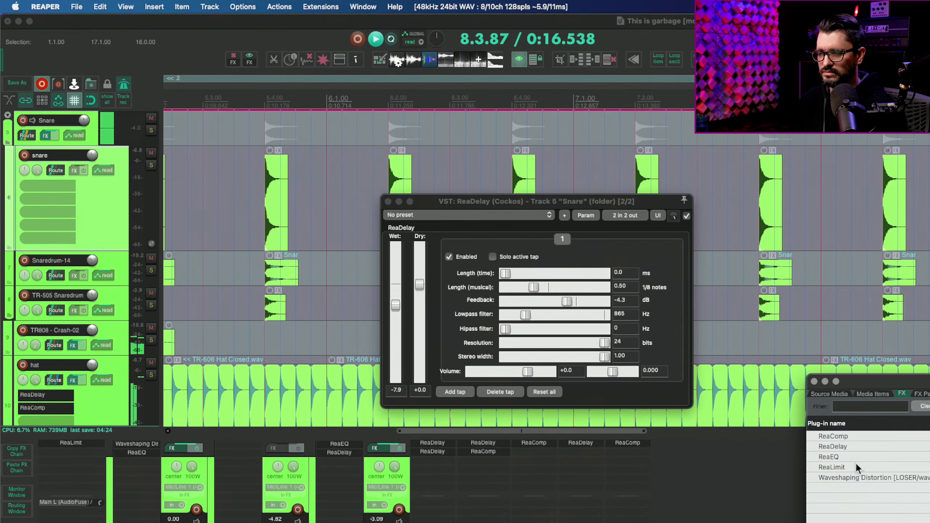
left_click(759, 511)
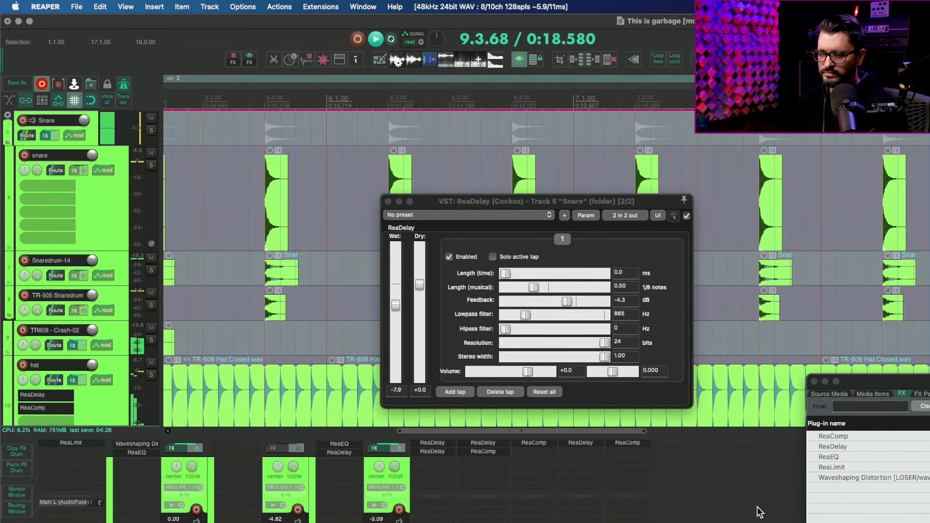
key("space")
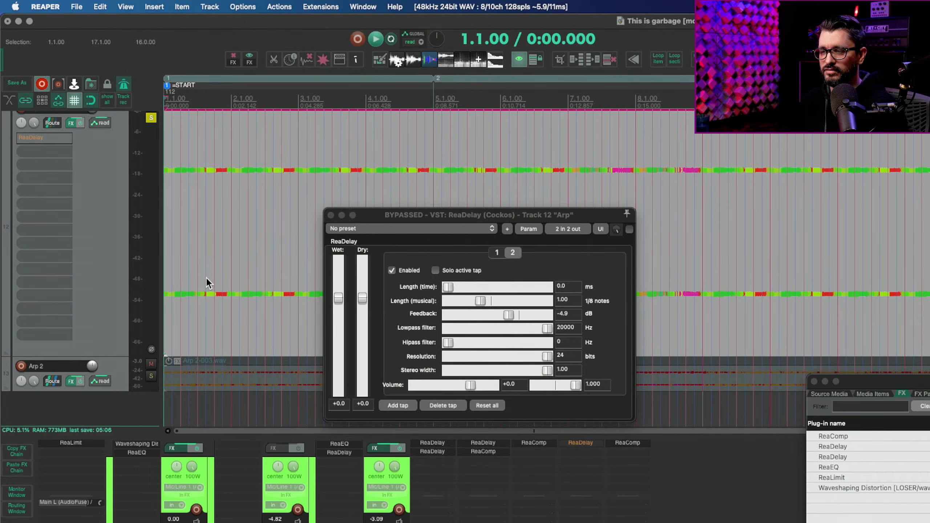
Move the Arp's ReaDelay window up and play the soloed Arp from the start with the delay bypassed
left_click_drag(477, 214, 498, 172)
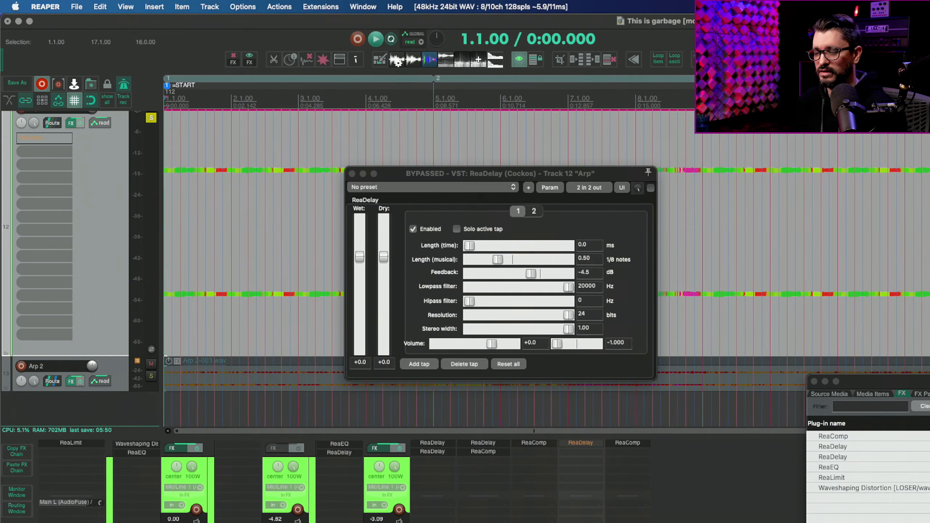
key("space")
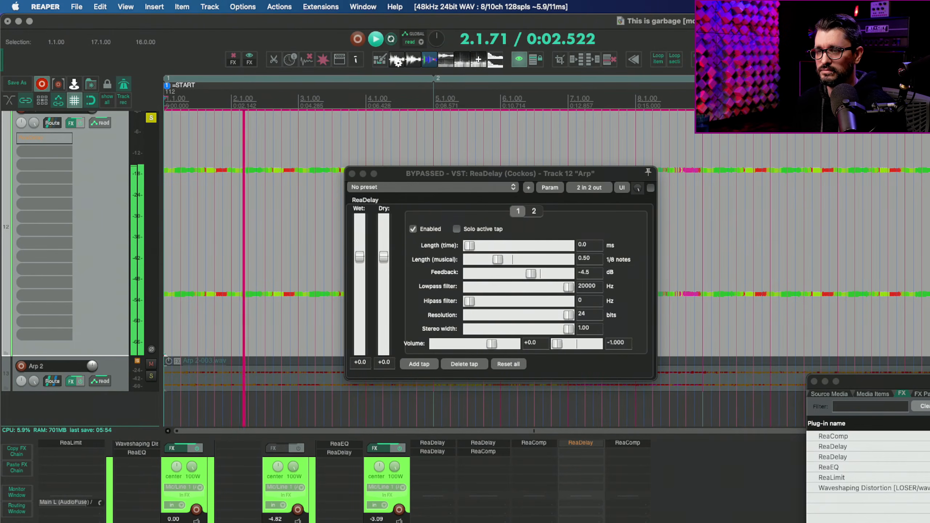
key("space")
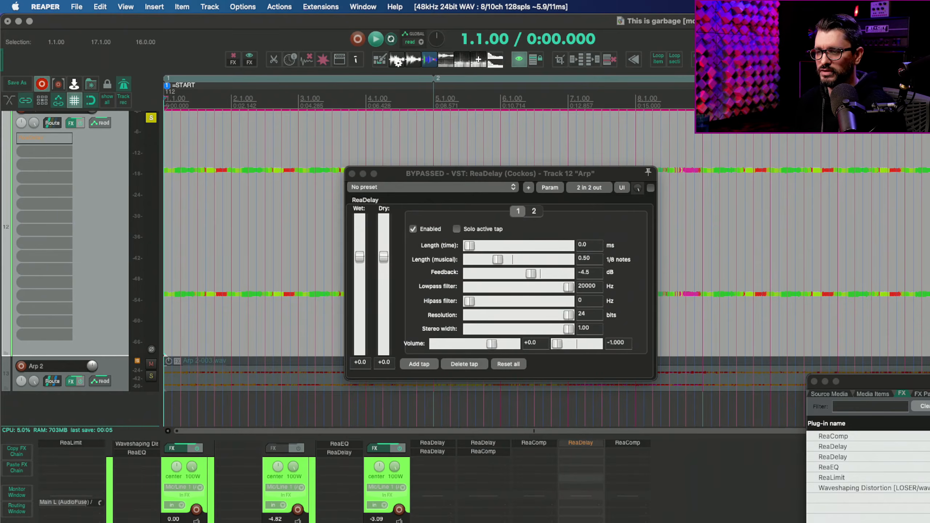
Enable the Arp's ReaDelay and play the track from the start to hear the delay
left_click(592, 221)
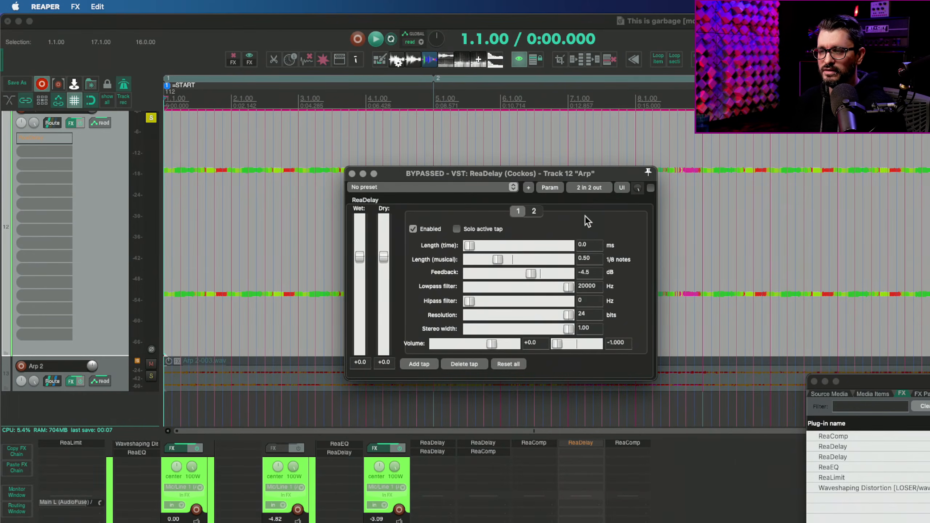
left_click(650, 187)
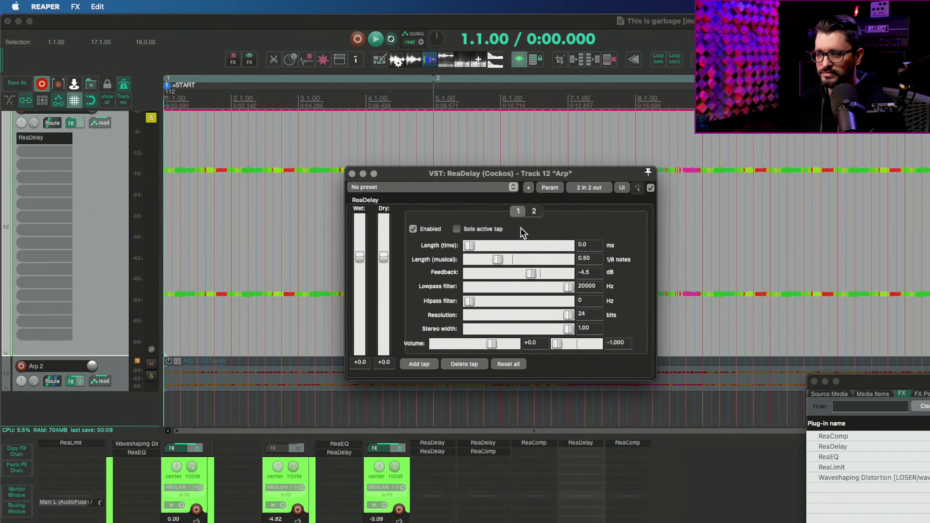
key("space")
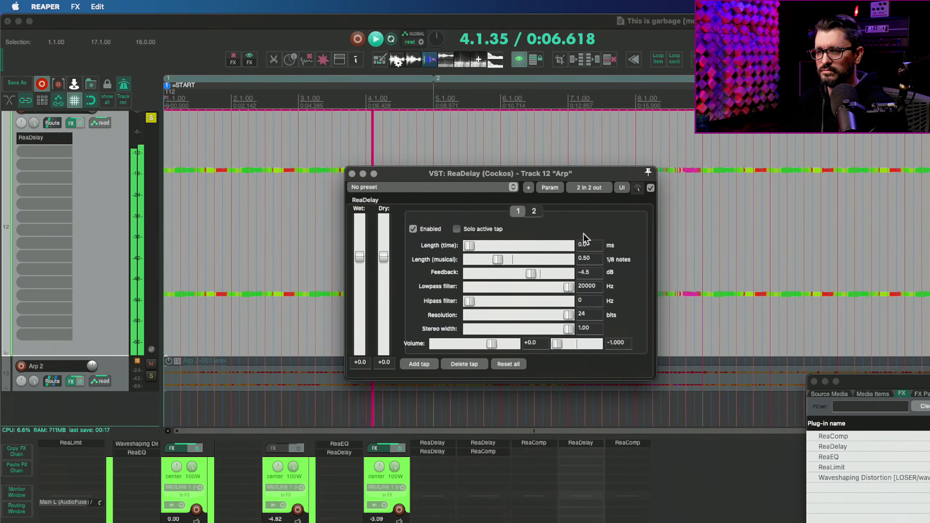
key("space")
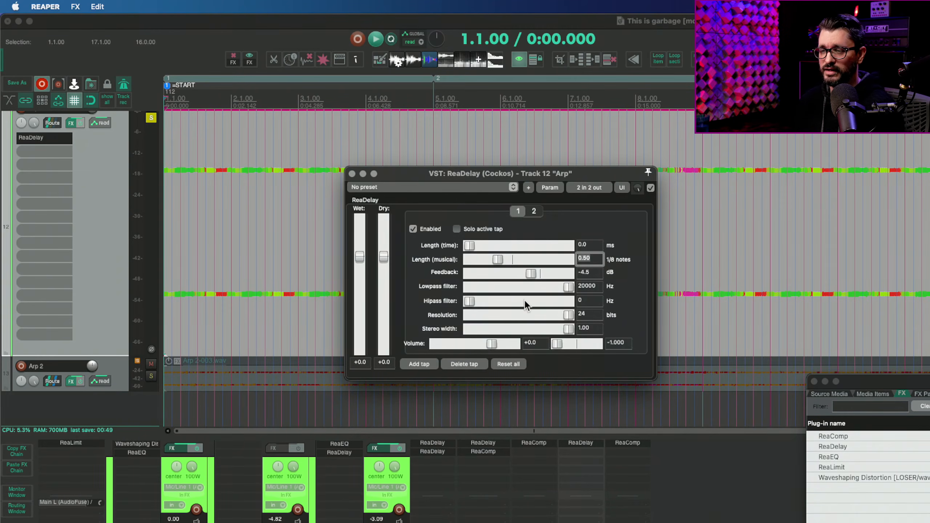
Show the musical length on tap 2 of the Arp's ReaDelay, and play the track while bypassing and re-enabling the delay
left_click(534, 211)
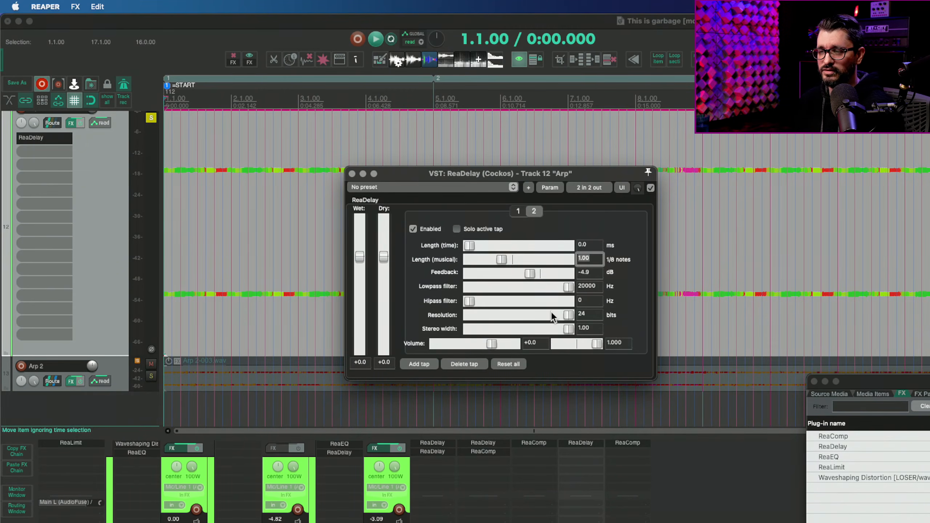
left_click(594, 261)
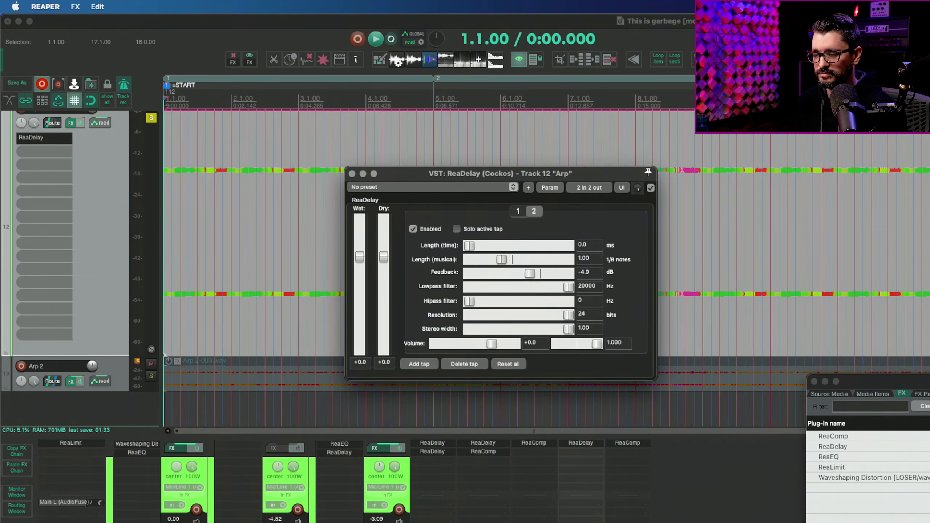
key("space")
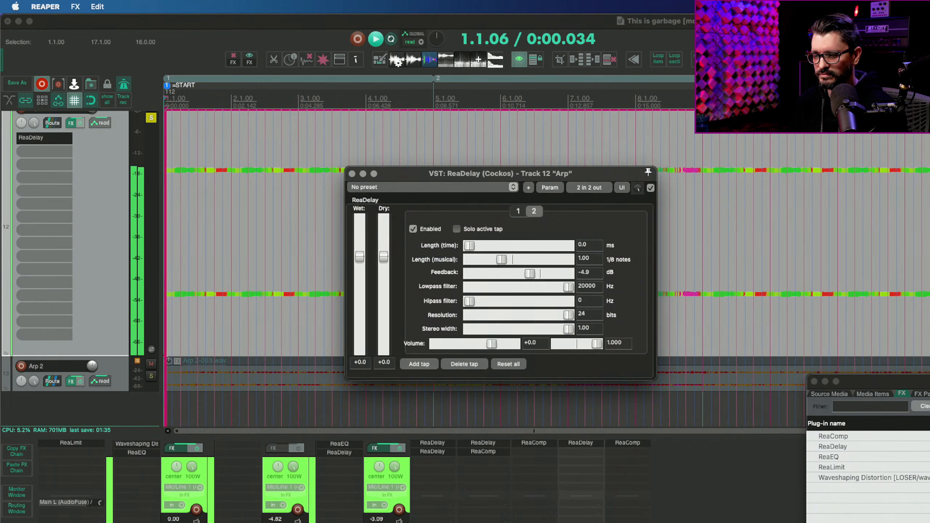
left_click(586, 444, "super")
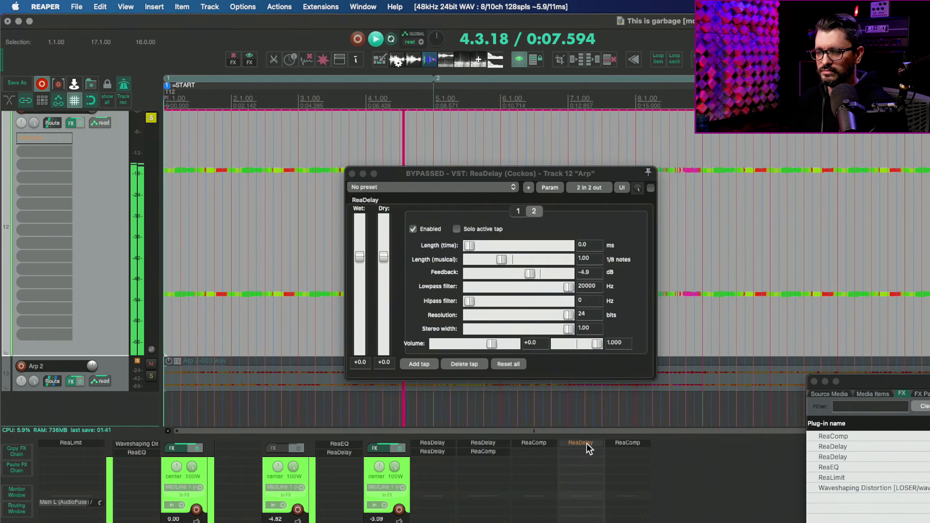
left_click(586, 443, "super")
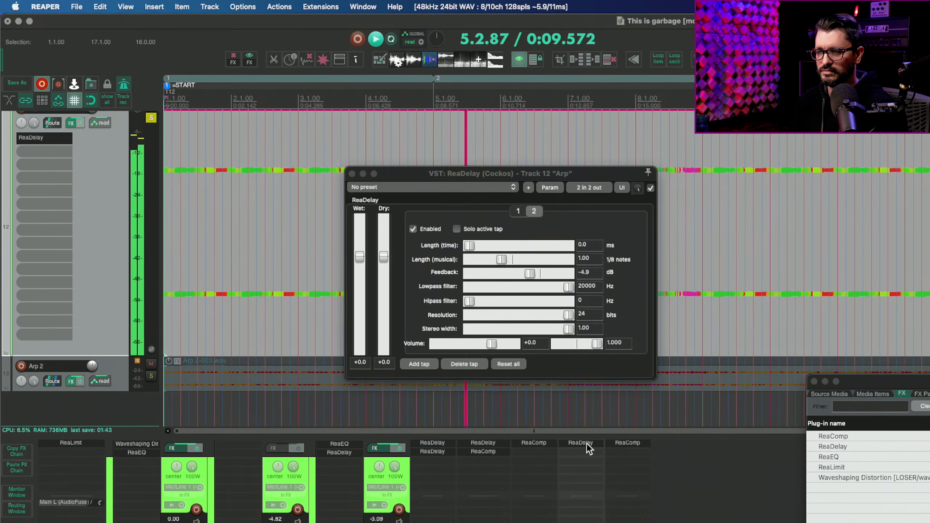
key("space")
In the Arp's ReaDelay, set the time-based length to 11 ms on tap 1 and 16 ms on tap 2
left_click(572, 220)
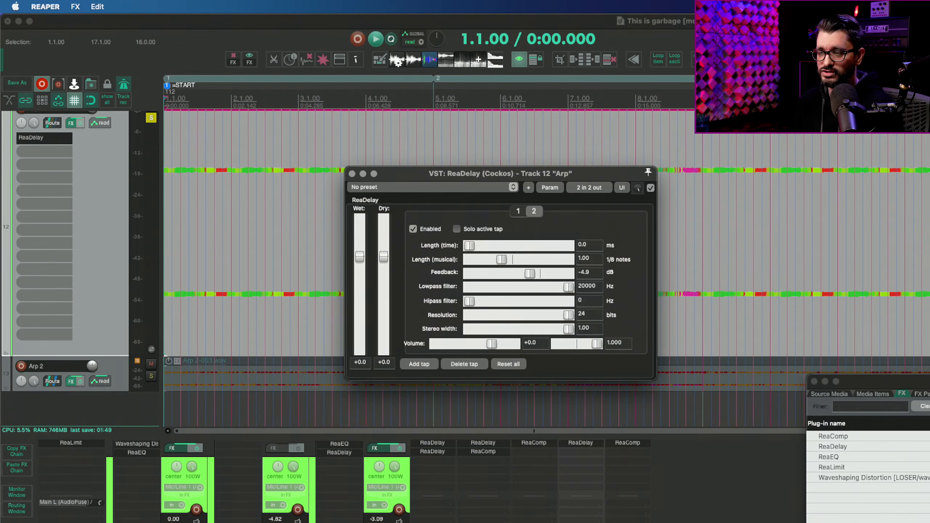
left_click(517, 211)
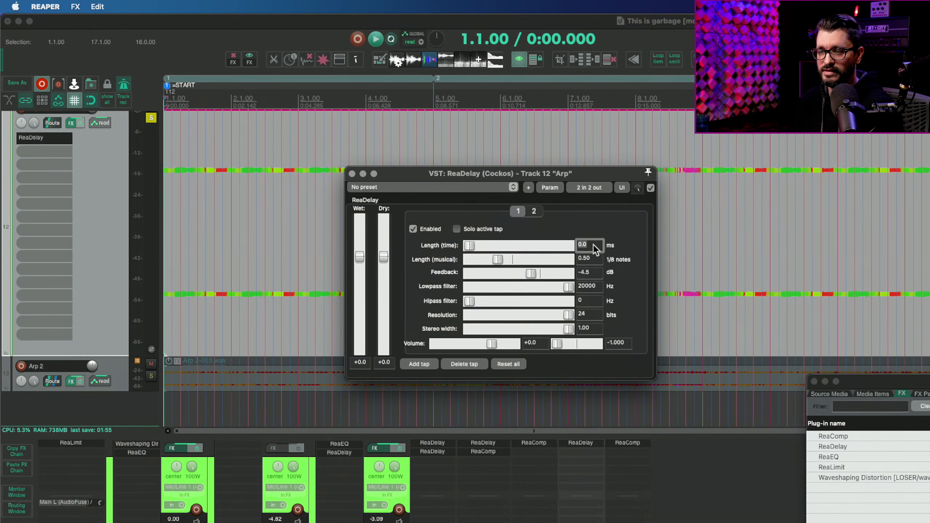
left_click(597, 258)
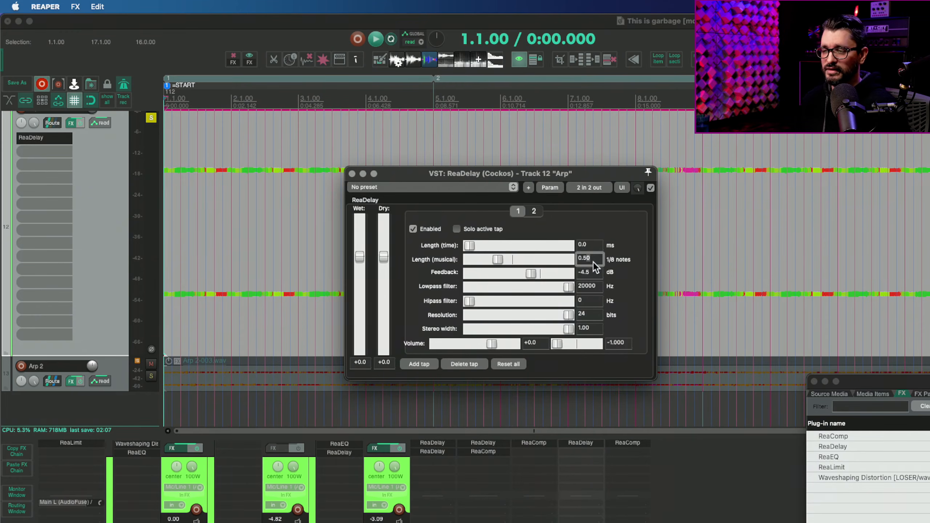
double_click(593, 245)
type("11")
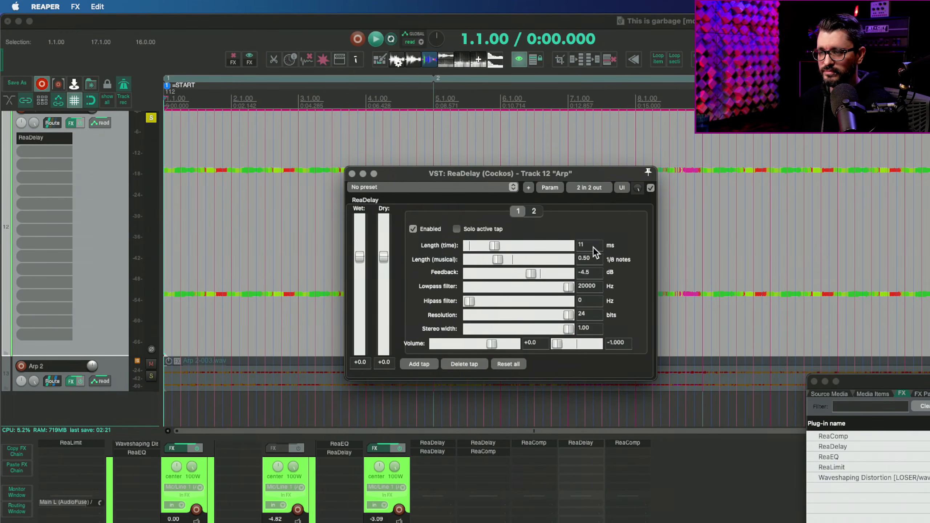
left_click(534, 212)
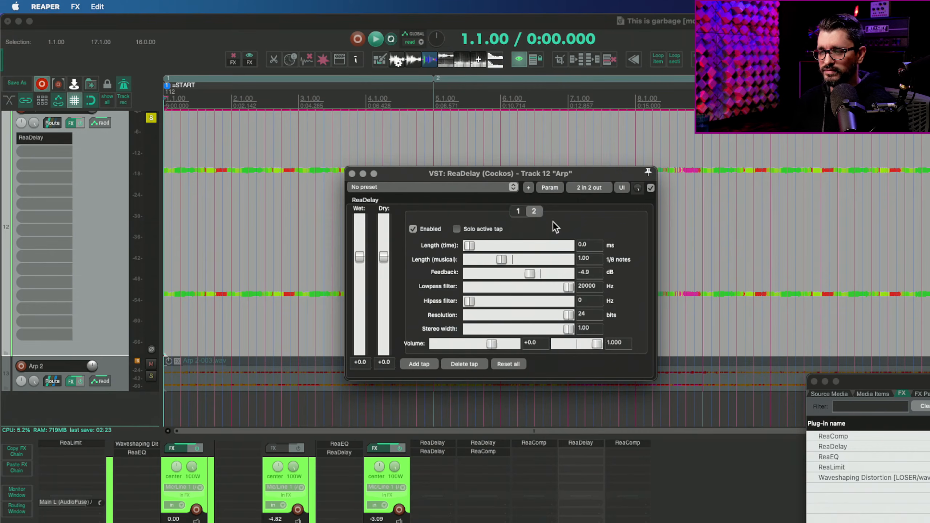
double_click(590, 247)
type("16")
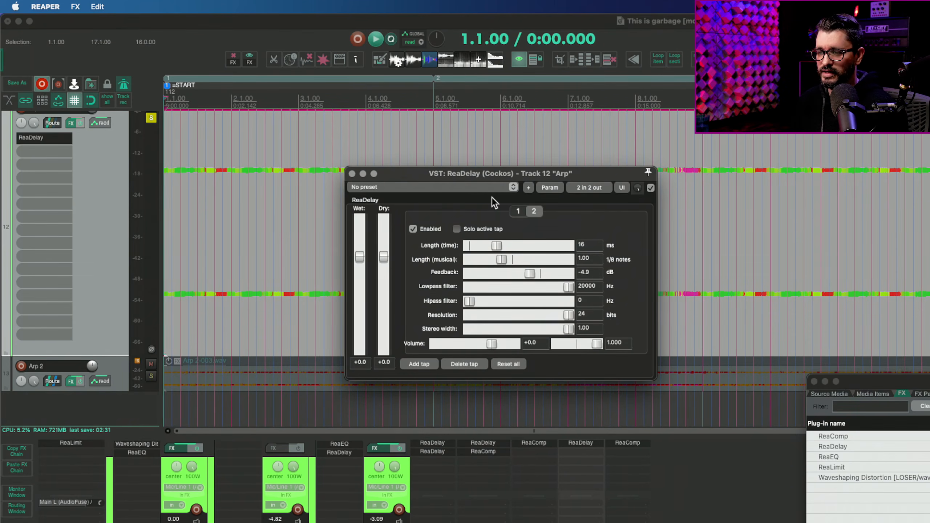
Play the soloed Arp from the start and lower tap 1's lowpass filter to about 8115 Hz
left_click(518, 211)
key("space")
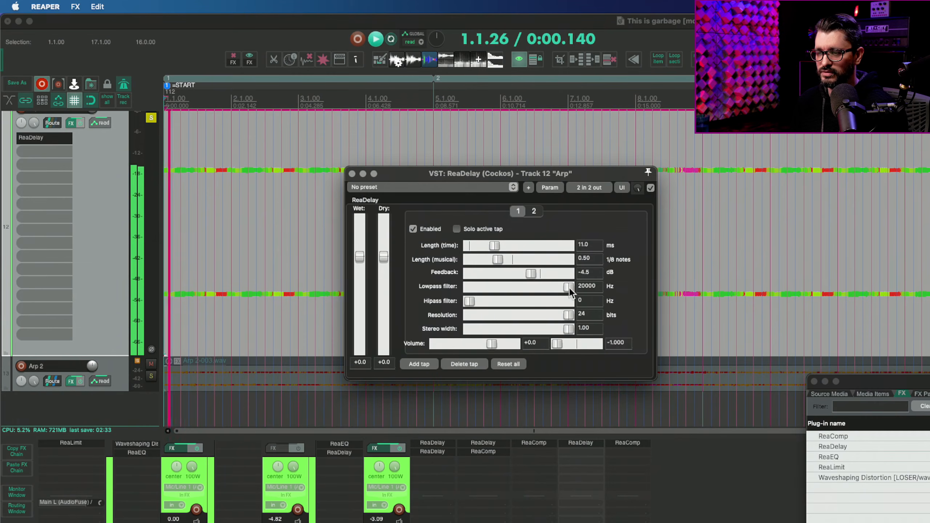
left_click_drag(567, 288, 529, 287)
Lower tap 2's lowpass filter to about 7838 Hz, raise the hipass filter on both taps to about 916 Hz, and stop playback
left_click(531, 211)
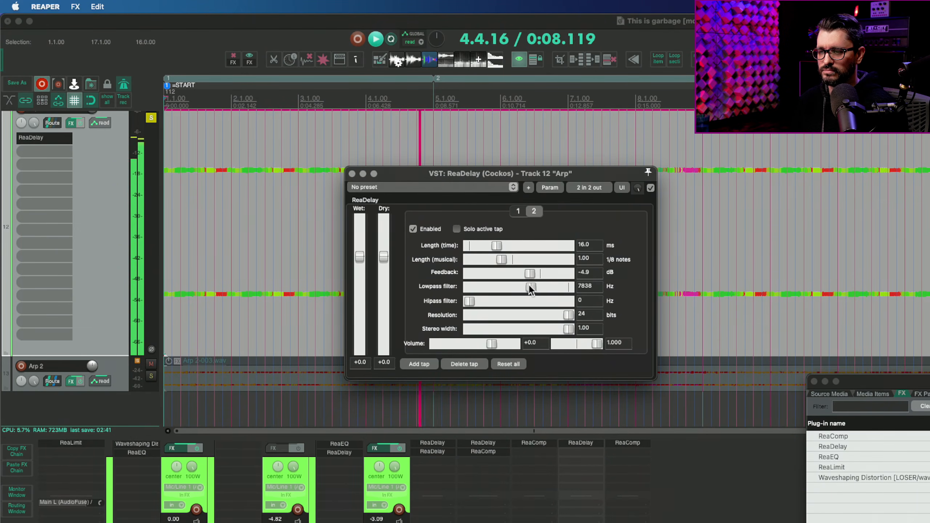
left_click_drag(469, 302, 490, 299)
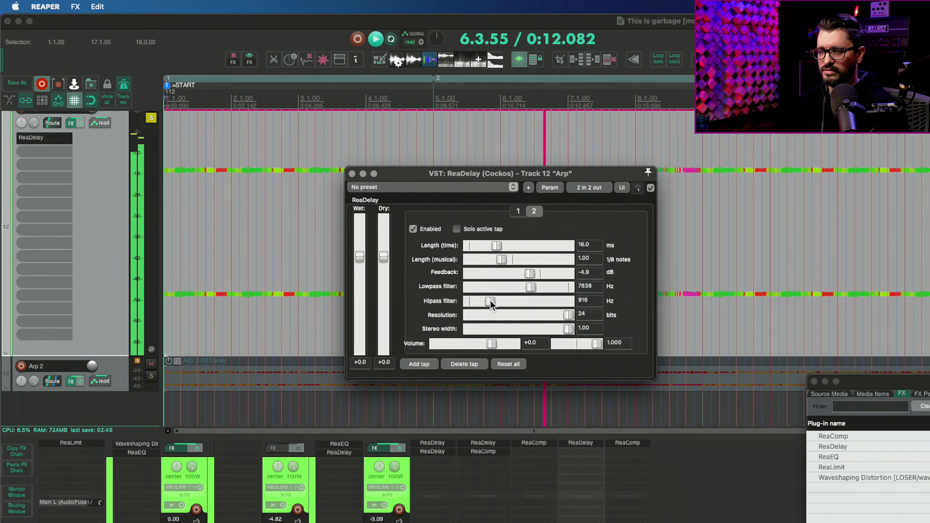
left_click(518, 213)
left_click_drag(473, 298, 494, 298)
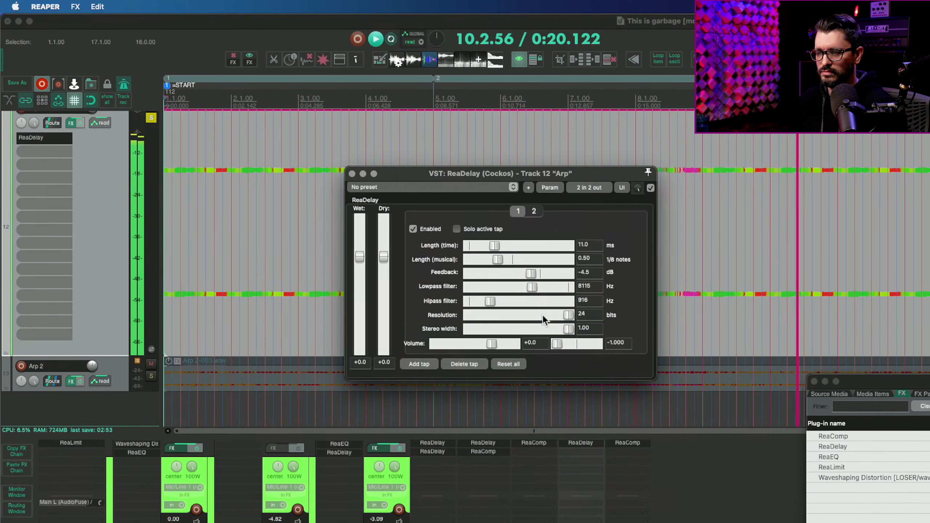
key("space")
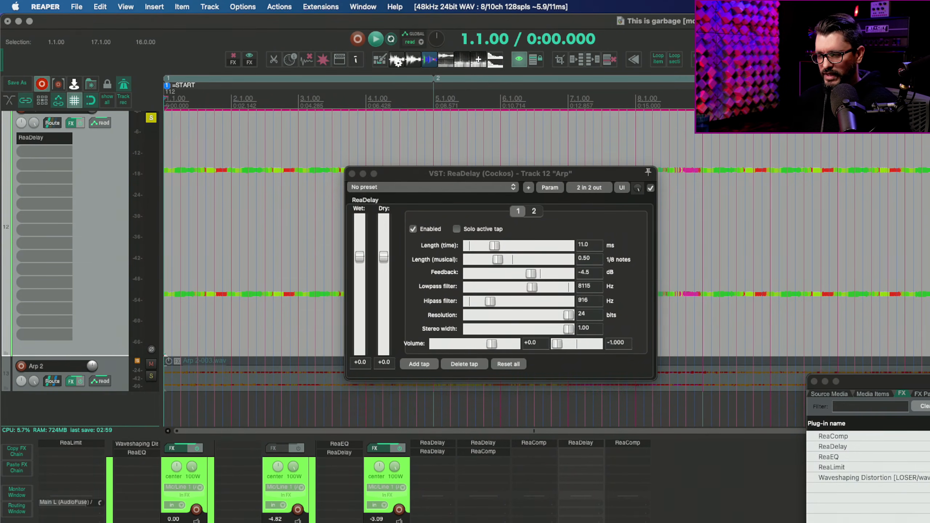
Unsolo the Arp and play the full mix from the start, bypassing and re-enabling the Arp's ReaDelay to compare
key("F6")
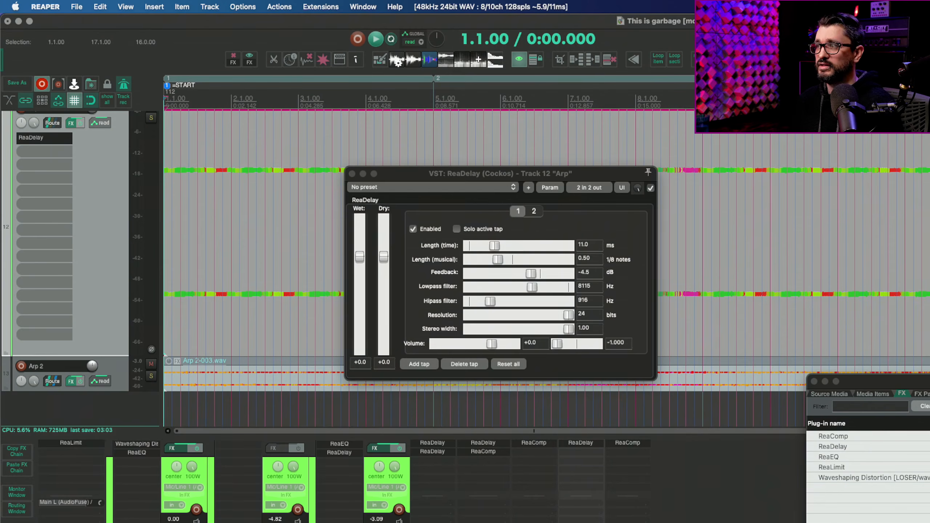
key("space")
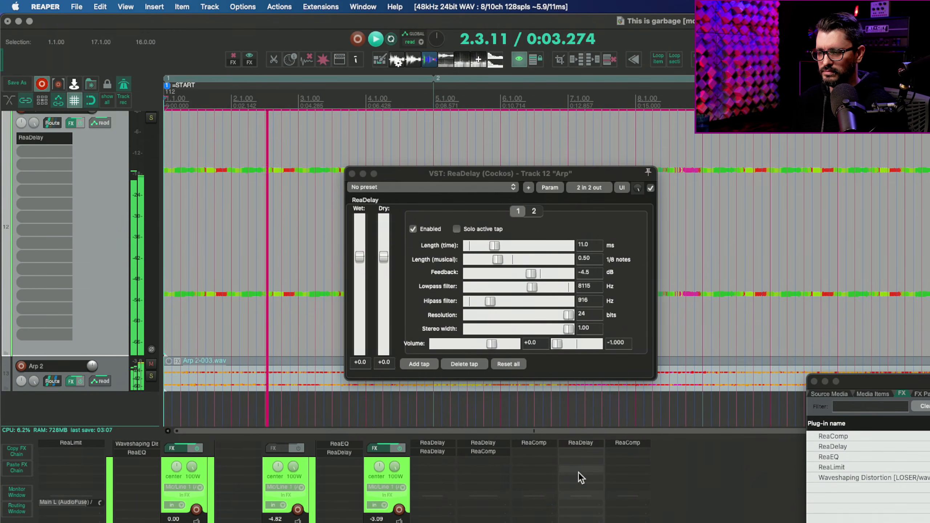
left_click(585, 444, "shift")
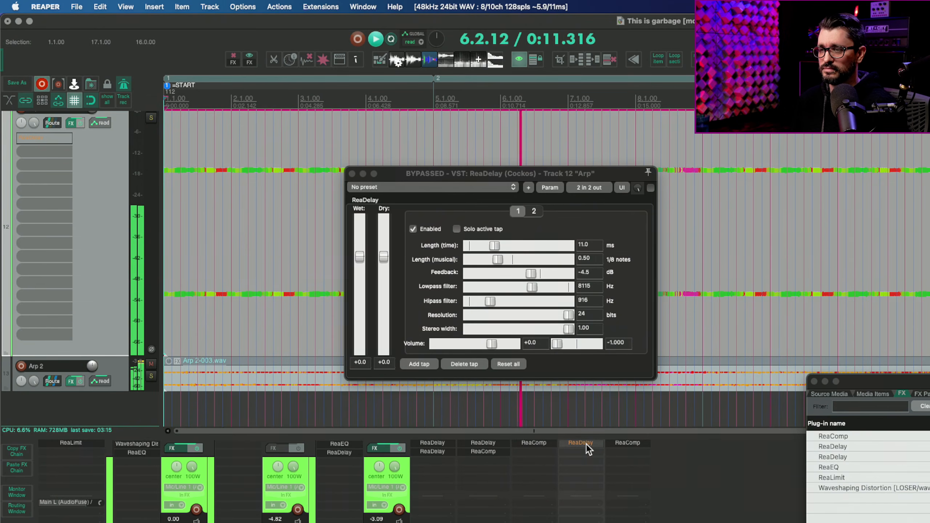
left_click(585, 443, "shift")
key("space")
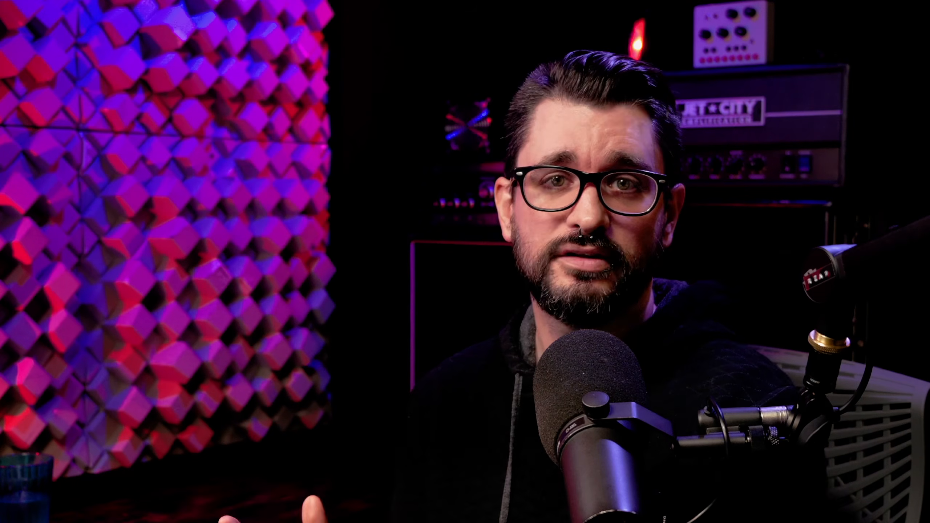